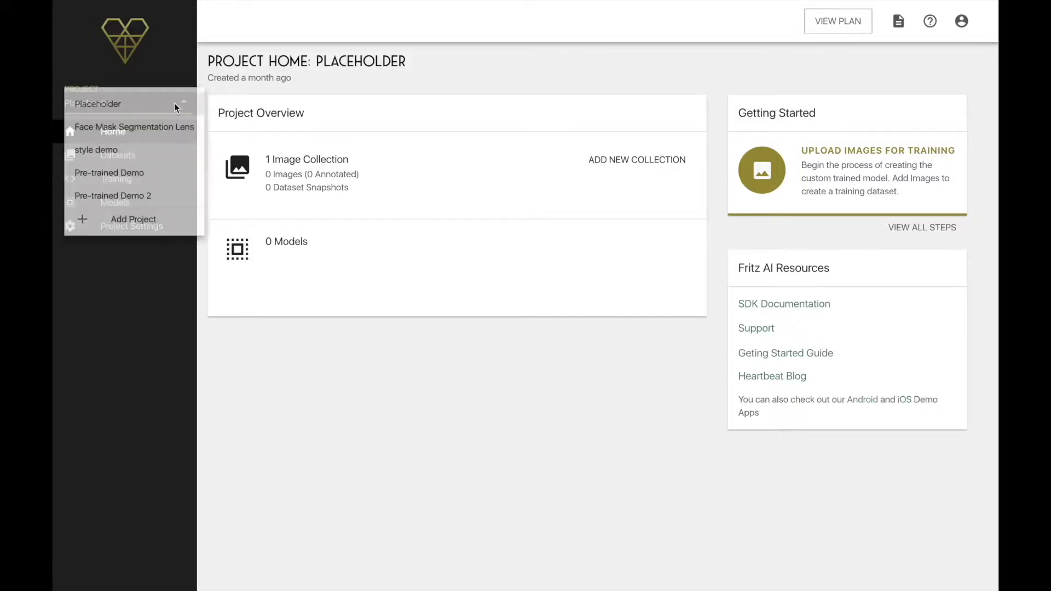
# Start creating a new Fritz AI project from the Placeholder project home.
pyautogui.click(148, 224)
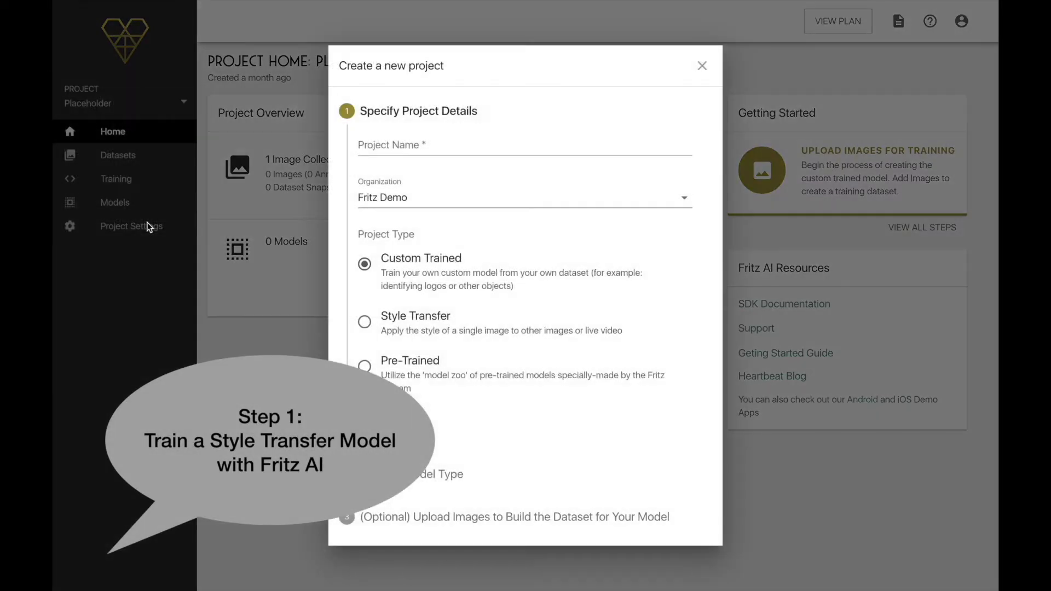
# Create the Style Transfer project 'Style + Seg Demo' and go to its Training page.
pyautogui.click(369, 150)
pyautogui.write('Style')
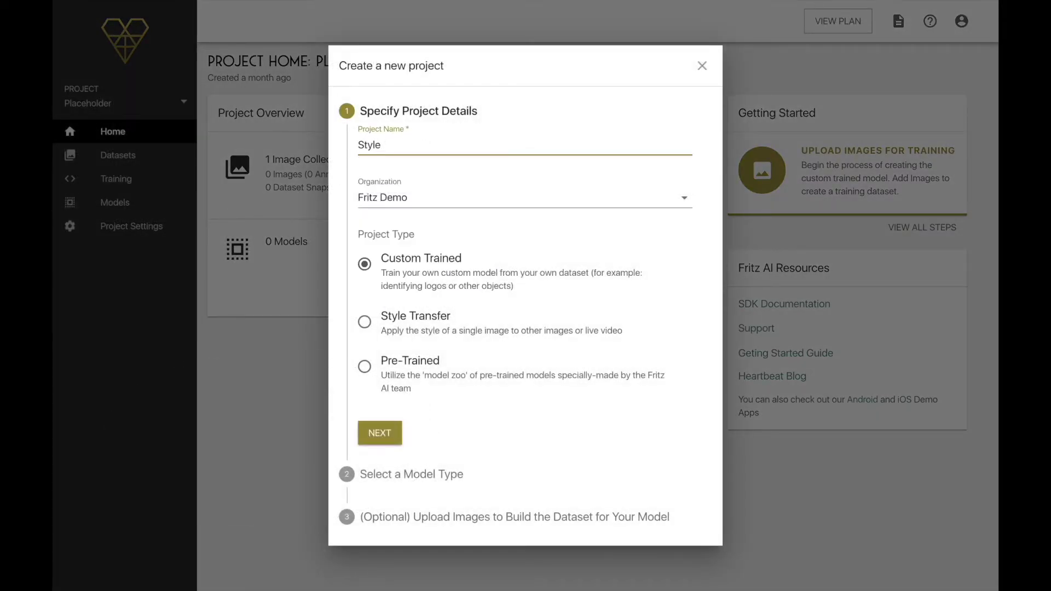
pyautogui.write(' + Seg Demo')
pyautogui.click(365, 322)
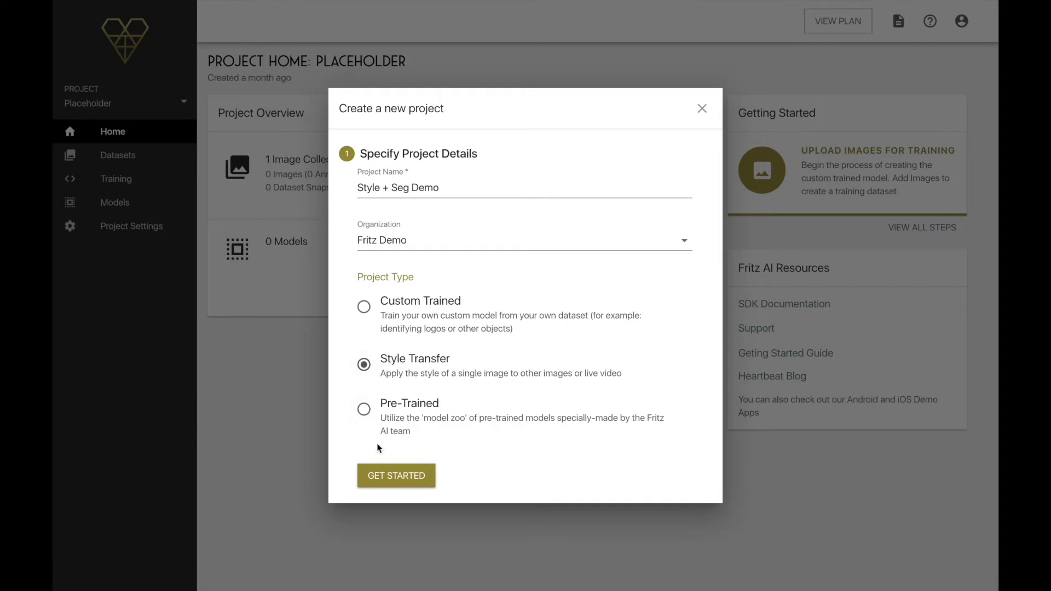
pyautogui.click(384, 476)
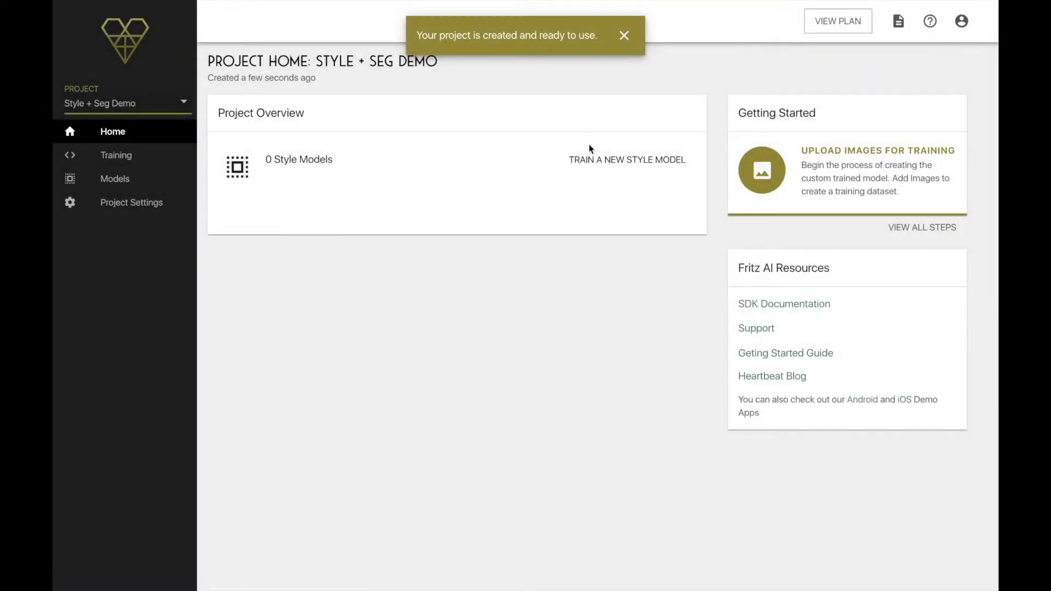
pyautogui.click(119, 159)
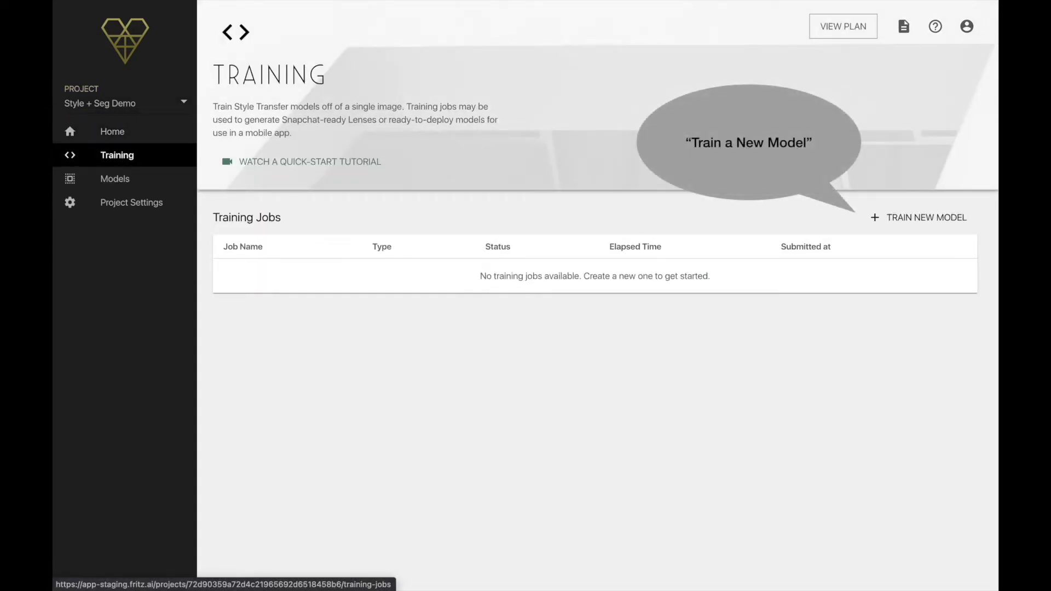
# Begin a new style model training job with the style named 'Style + Seg Demo'.
pyautogui.click(907, 219)
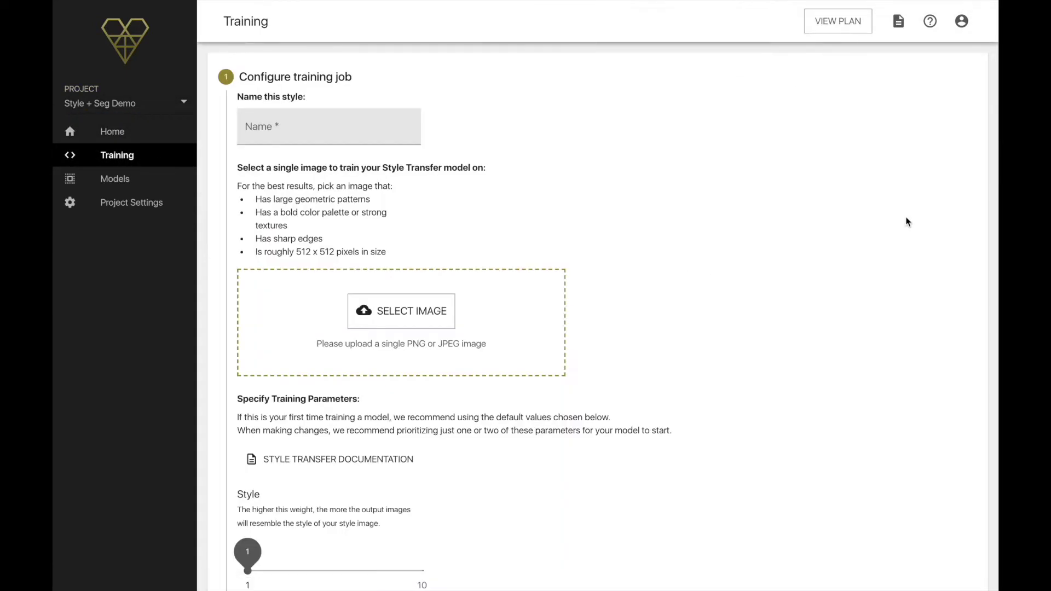
pyautogui.click(344, 127)
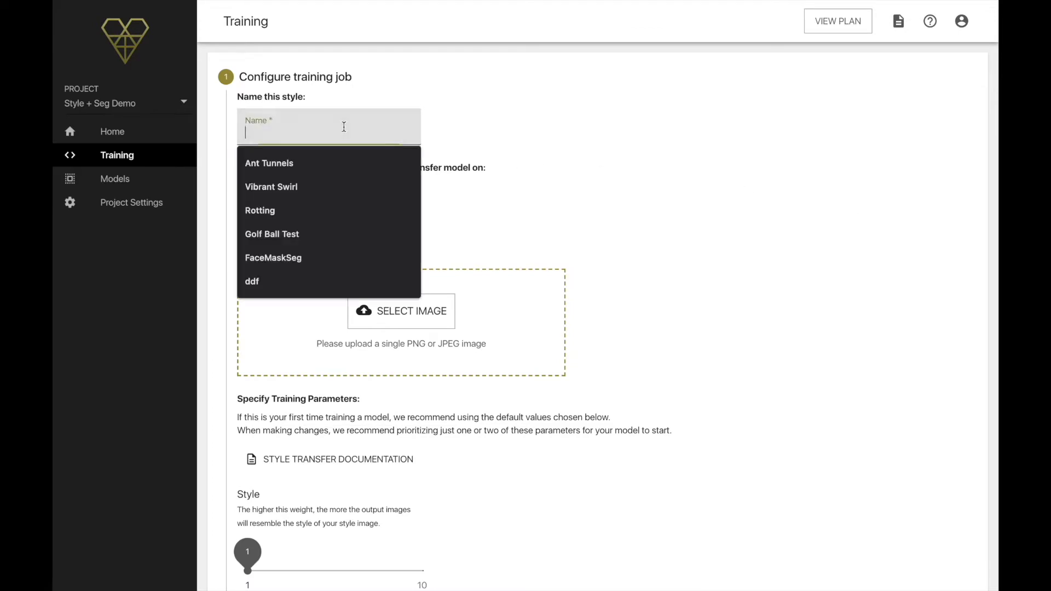
pyautogui.write('Style ')
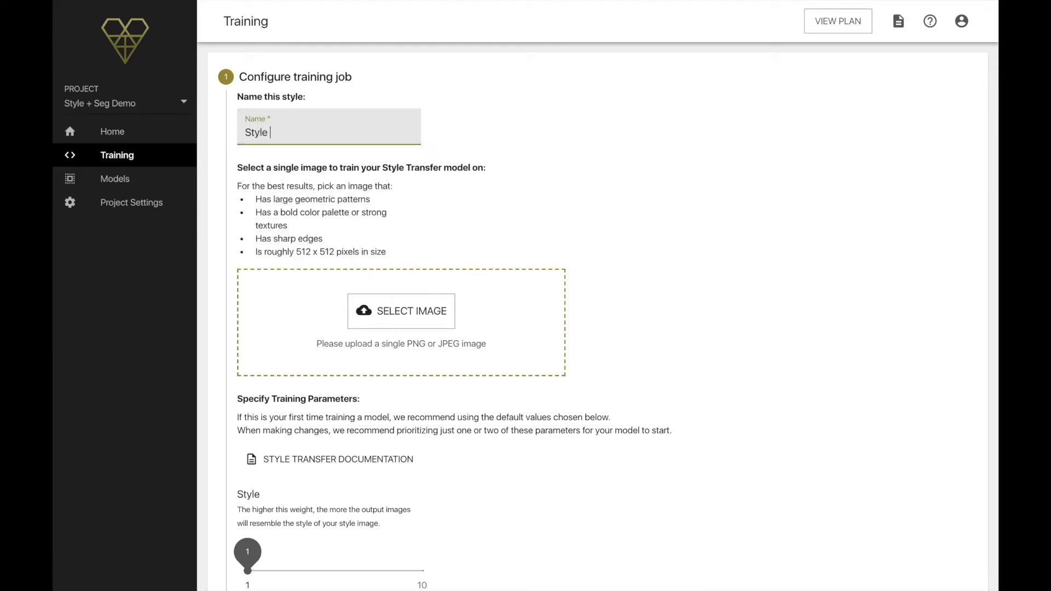
pyautogui.write('+ Seg Se')
pyautogui.press('BackSpace')
pyautogui.press('BackSpace')
pyautogui.write('D')
pyautogui.press('BackSpace')
pyautogui.write('Demo')
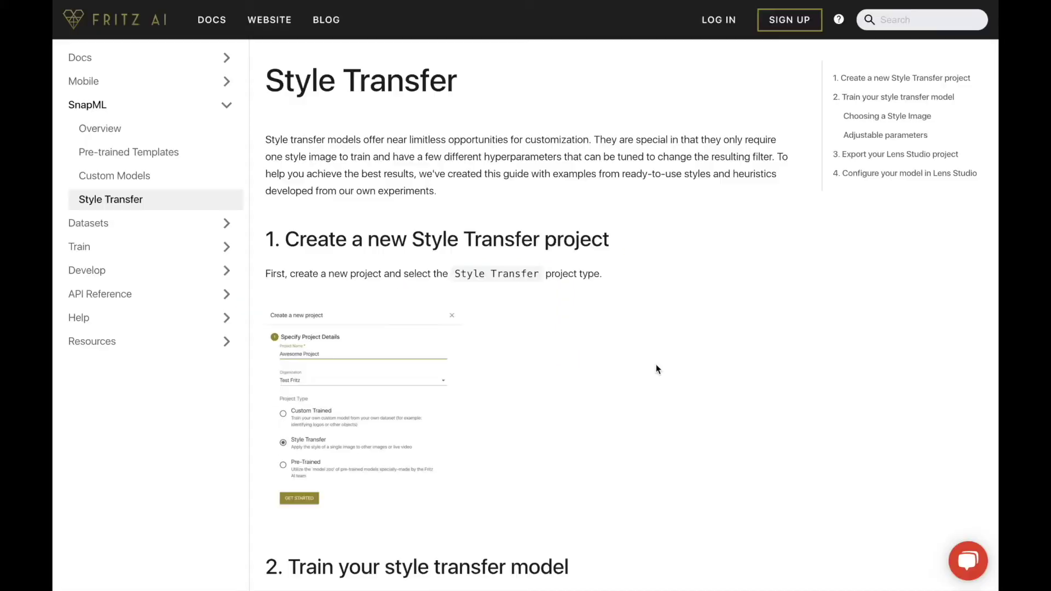
# Scroll through the docs' style image tips and example weight configuration table.
pyautogui.scroll(-2, 655, 367)
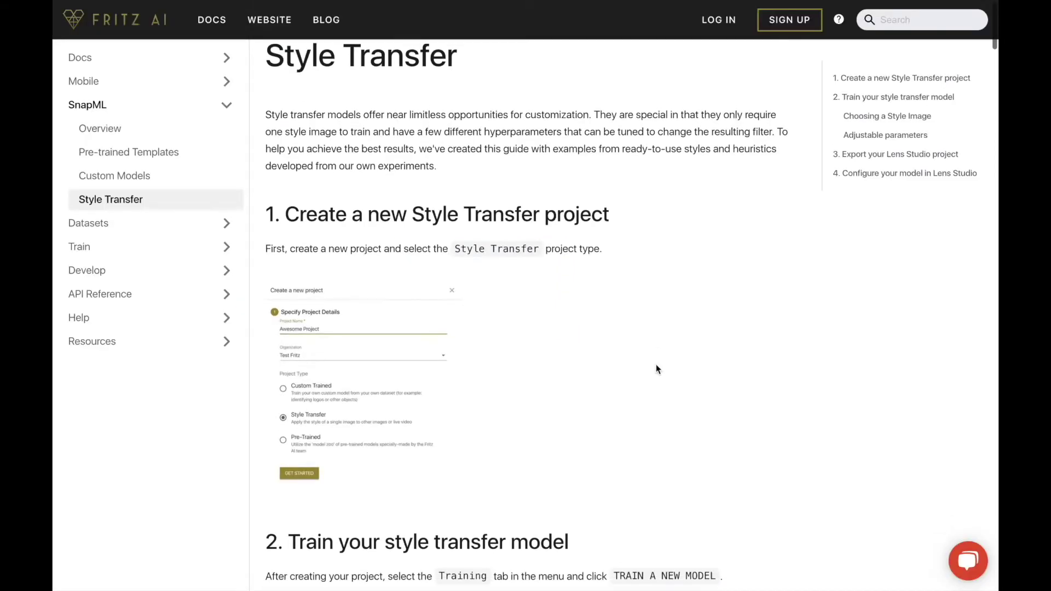
pyautogui.scroll(-3, 657, 369)
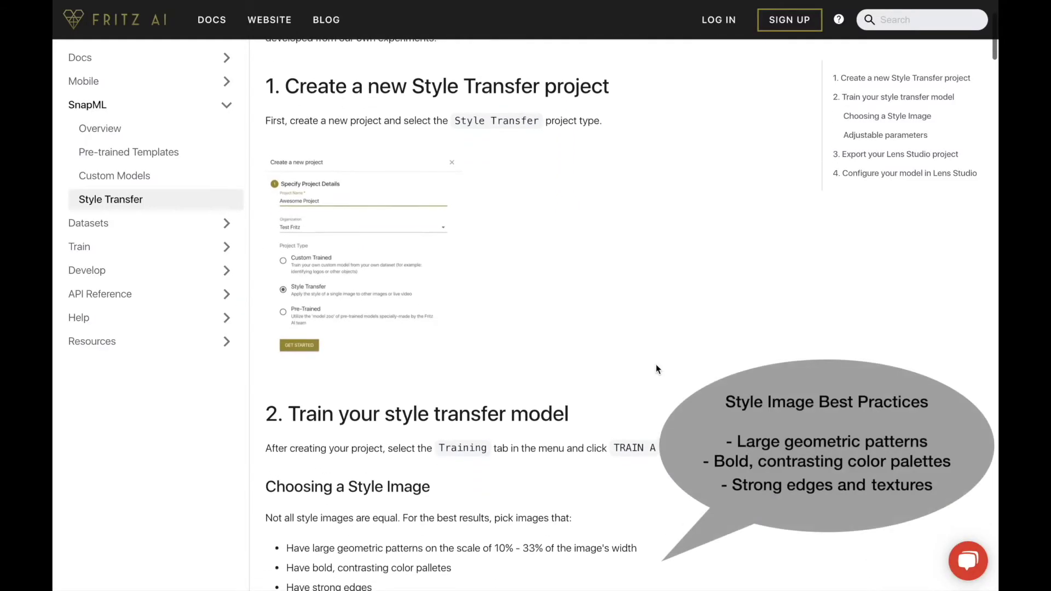
pyautogui.scroll(-2, 657, 369)
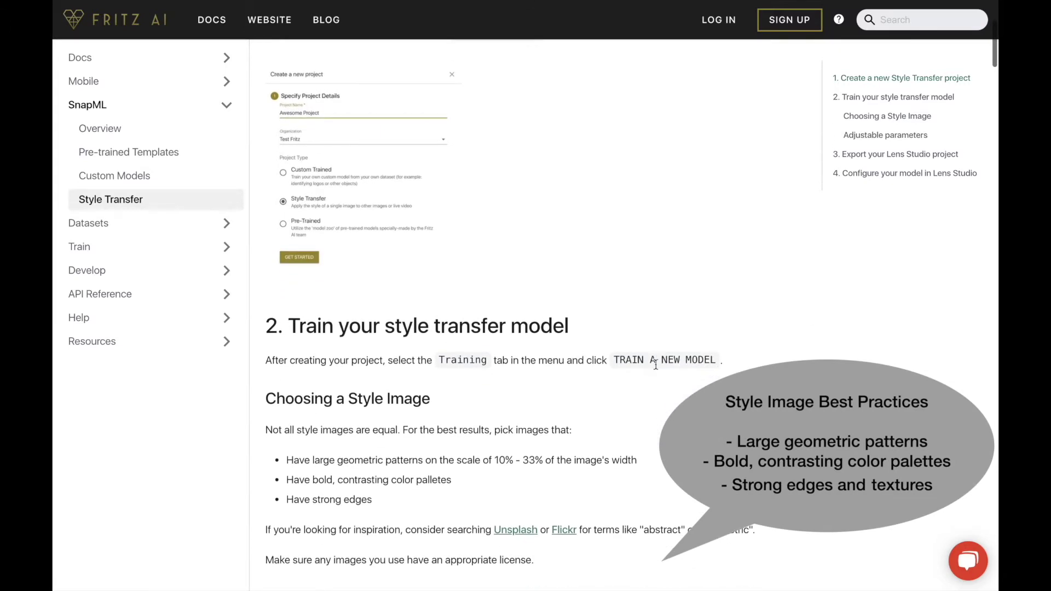
pyautogui.scroll(-2, 641, 414)
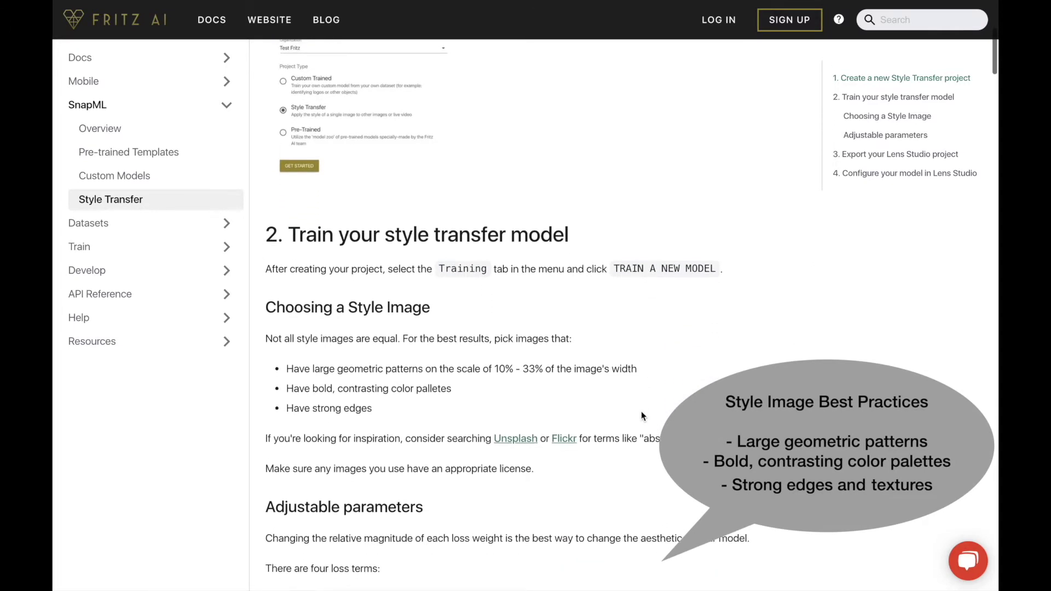
pyautogui.scroll(-2, 642, 412)
pyautogui.scroll(-3, 641, 414)
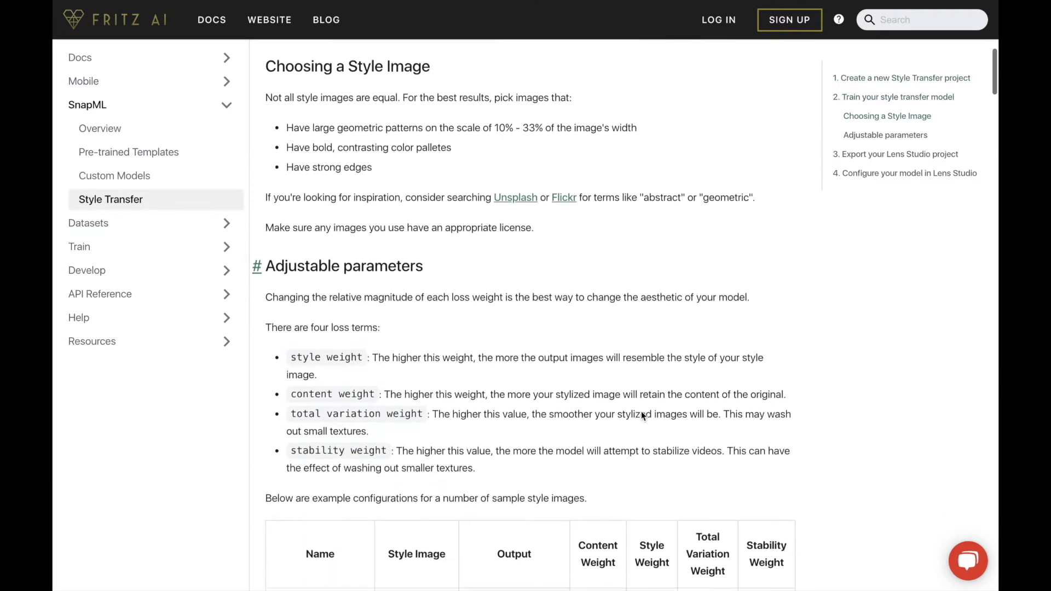
pyautogui.scroll(-2, 641, 413)
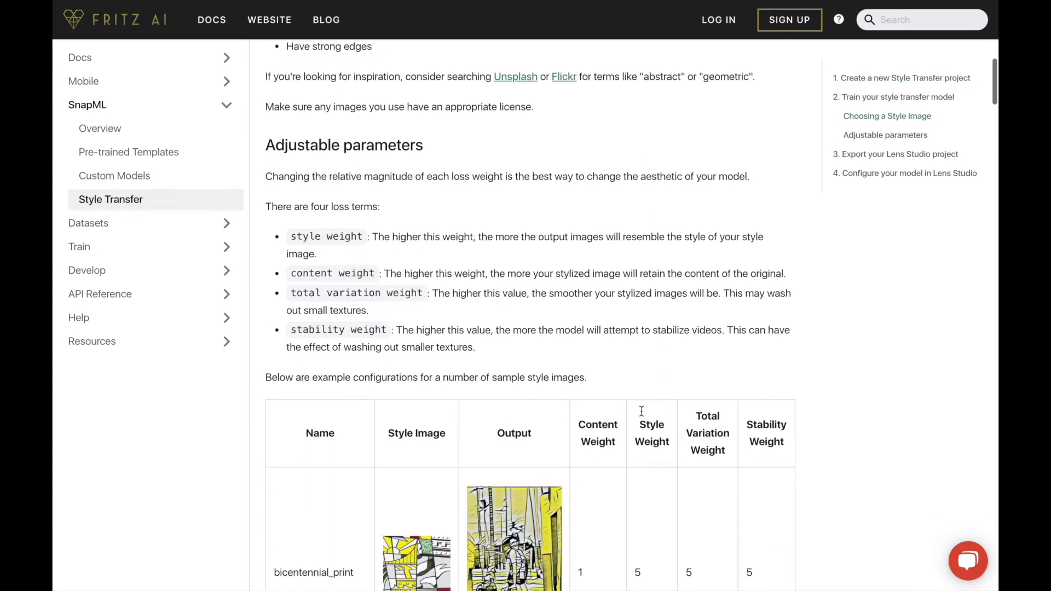
pyautogui.scroll(-2, 635, 484)
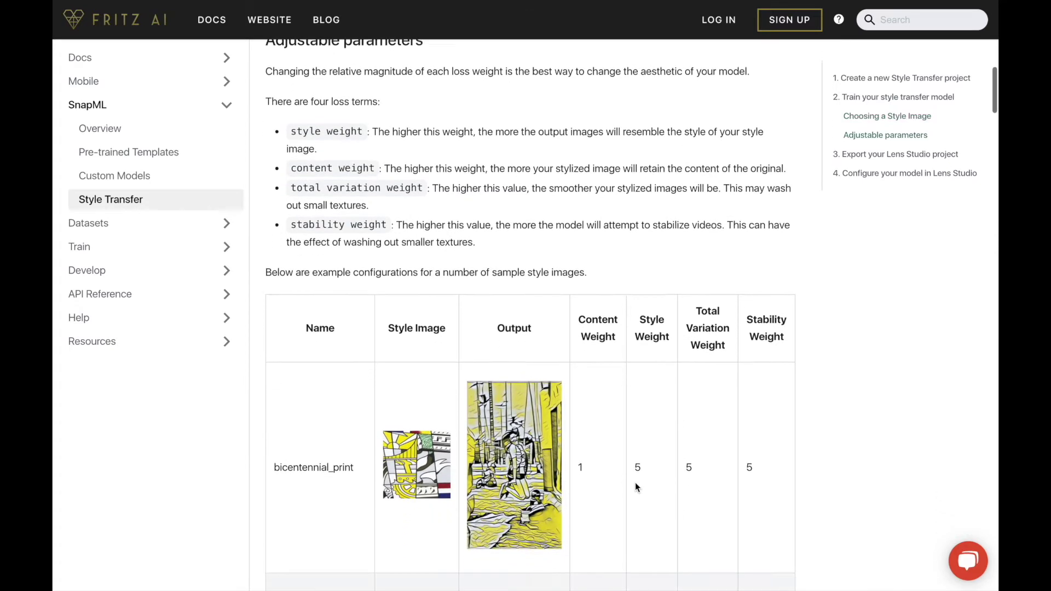
pyautogui.scroll(-3, 635, 486)
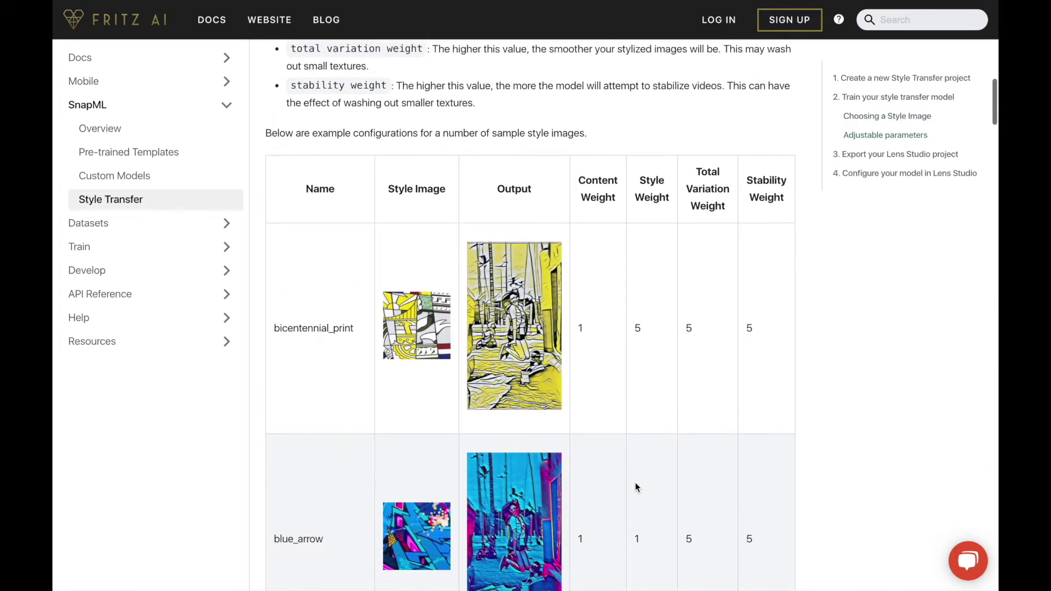
pyautogui.scroll(-3, 635, 486)
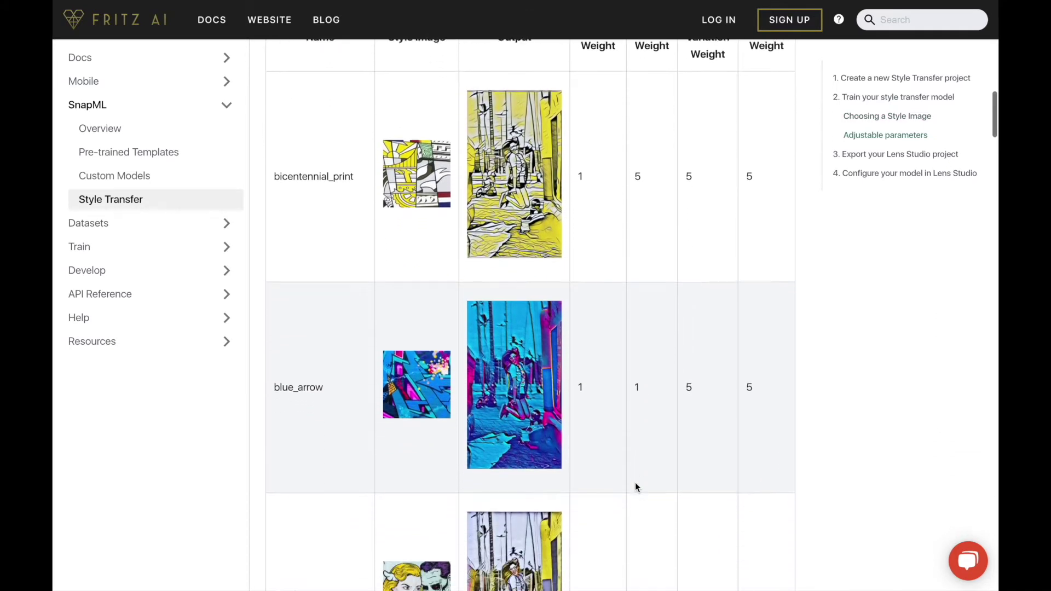
pyautogui.scroll(-1, 634, 486)
pyautogui.scroll(-3, 635, 486)
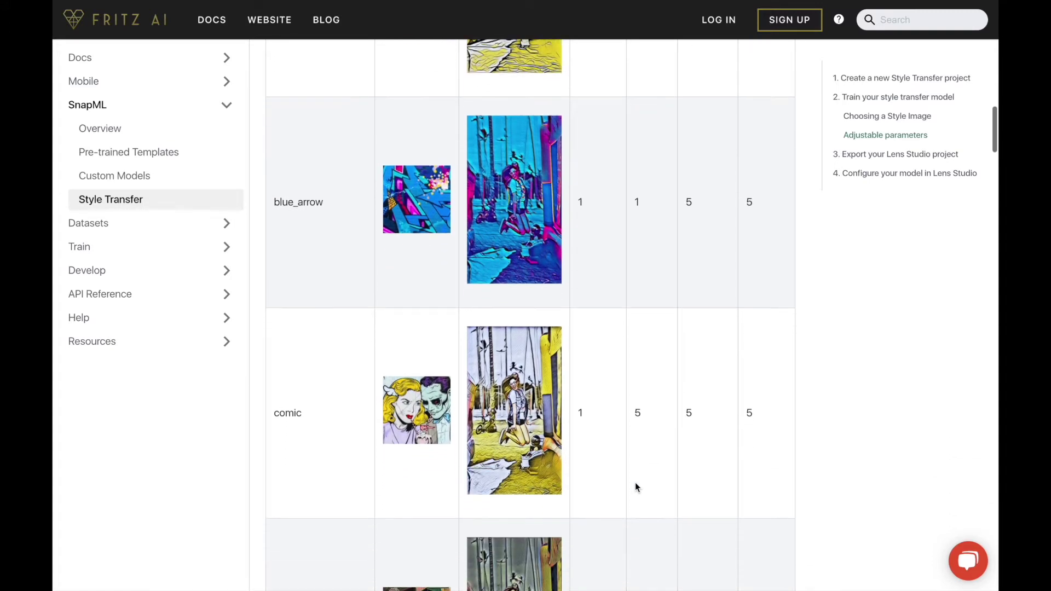
pyautogui.scroll(-3, 634, 486)
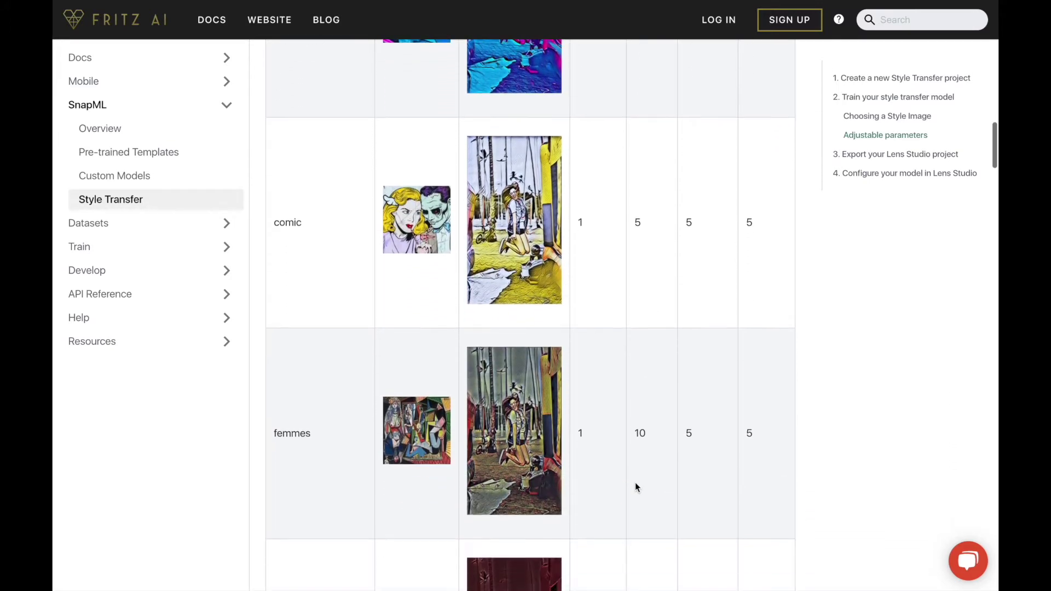
pyautogui.scroll(-3, 635, 486)
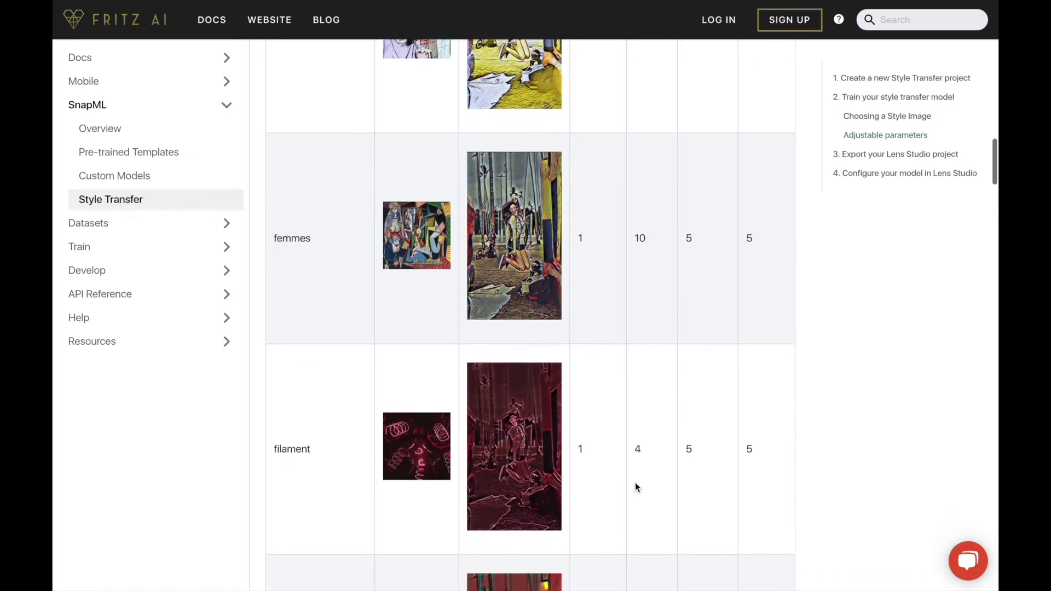
pyautogui.scroll(-2, 635, 486)
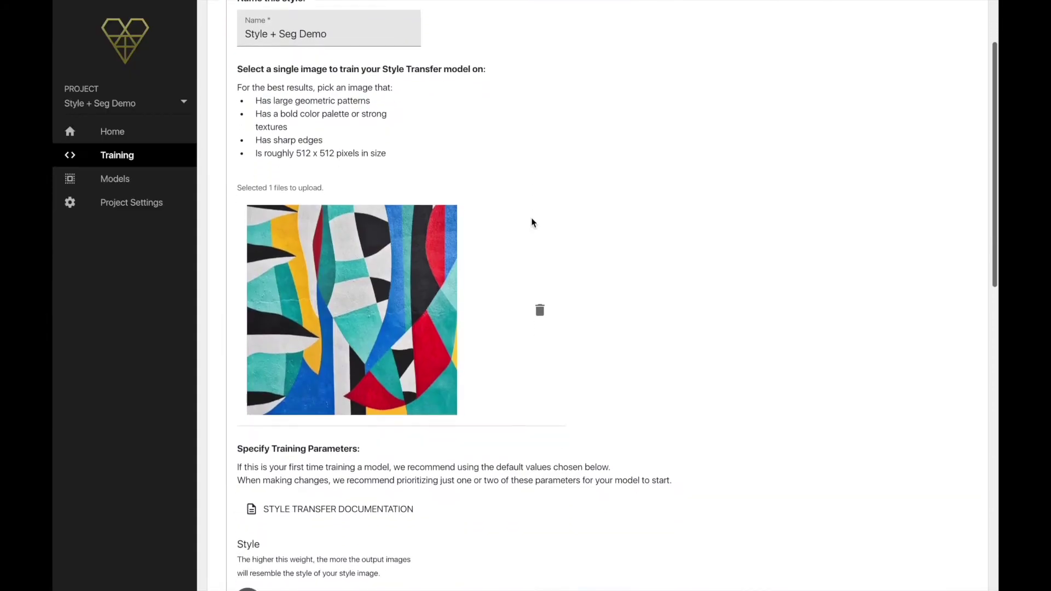
# Scroll the training form down to the uploaded abstract style image and training parameters.
pyautogui.scroll(-1, 534, 223)
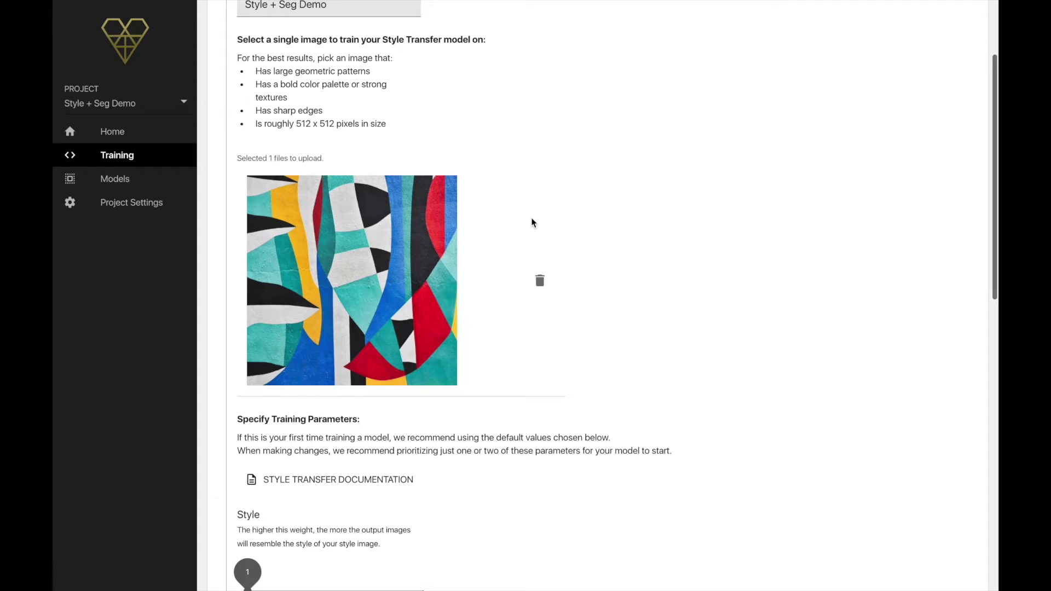
pyautogui.scroll(-2, 532, 222)
pyautogui.scroll(-1, 532, 222)
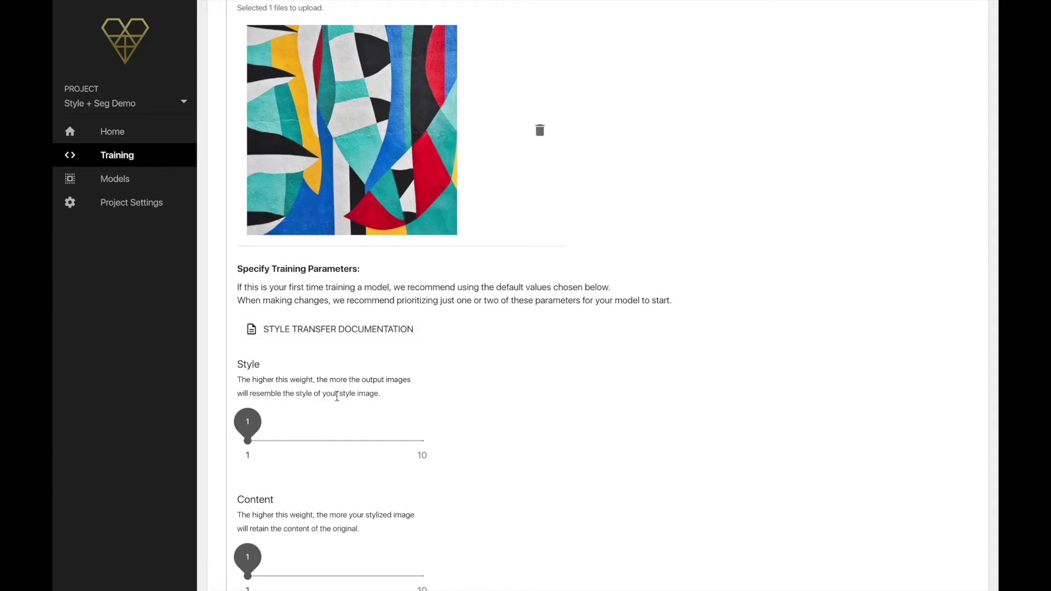
pyautogui.scroll(-1, 316, 422)
pyautogui.moveTo(382, 347); pyautogui.dragTo(239, 316)
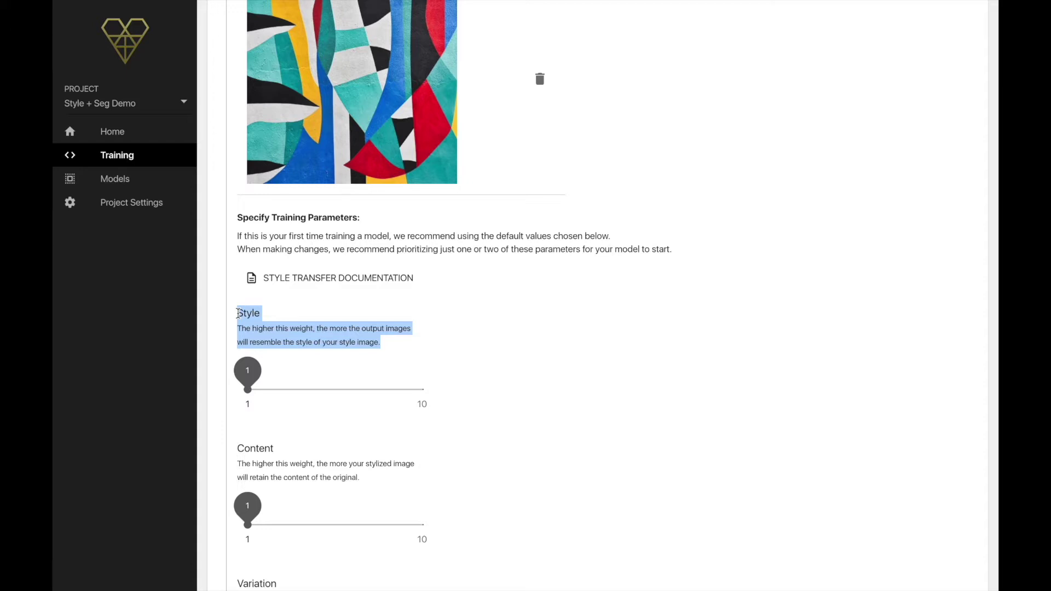
pyautogui.click(259, 327)
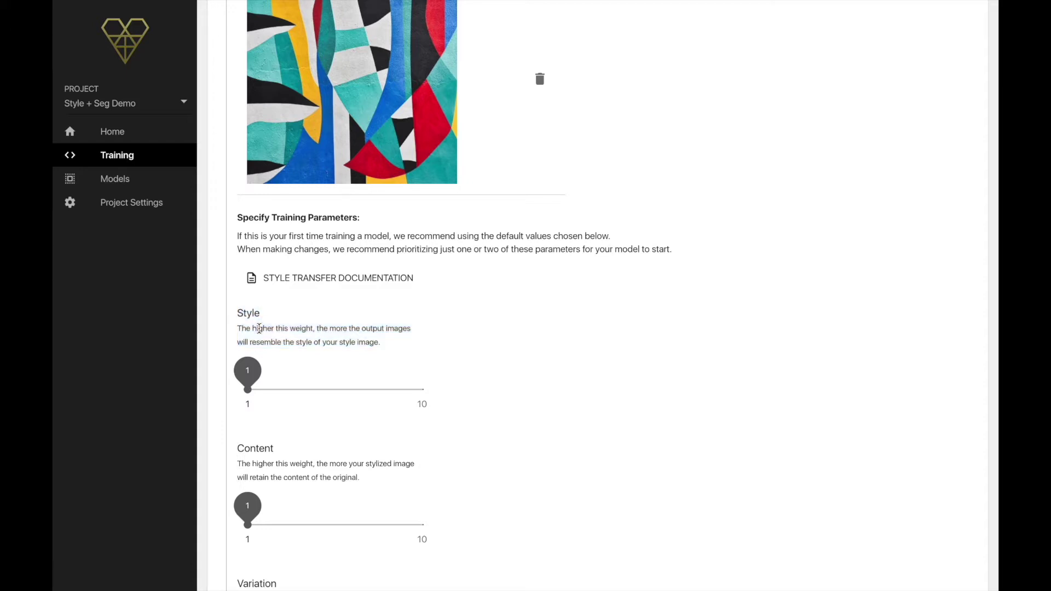
pyautogui.scroll(-3, 259, 328)
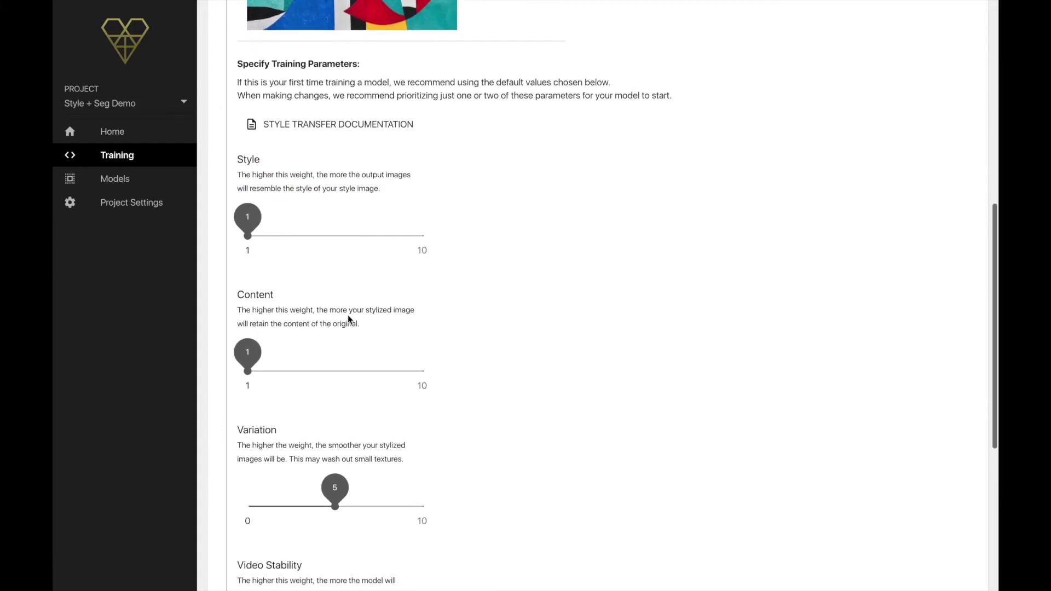
pyautogui.moveTo(359, 323); pyautogui.dragTo(234, 294)
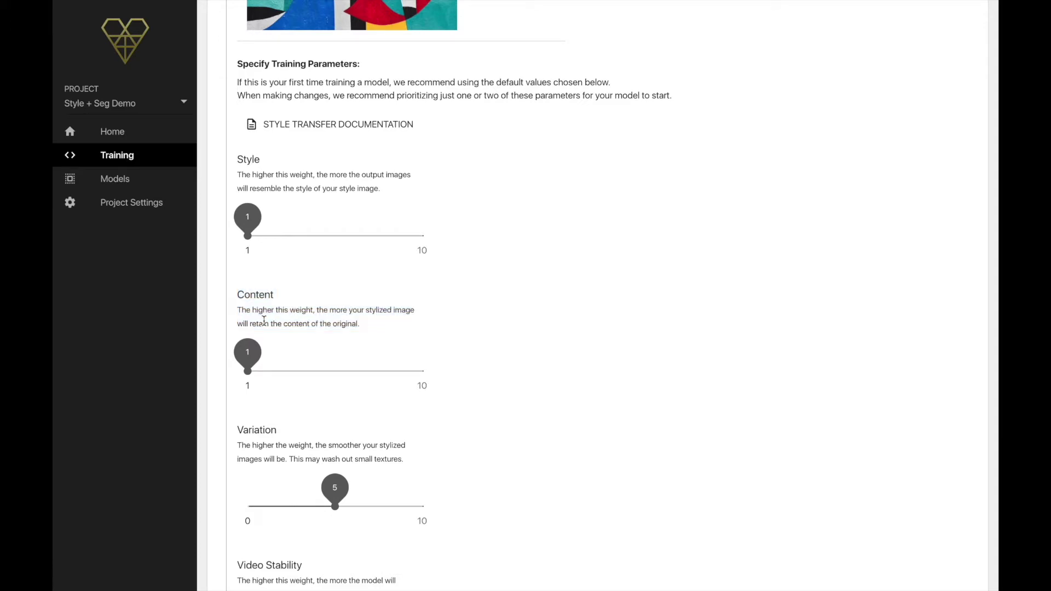
pyautogui.scroll(-3, 263, 320)
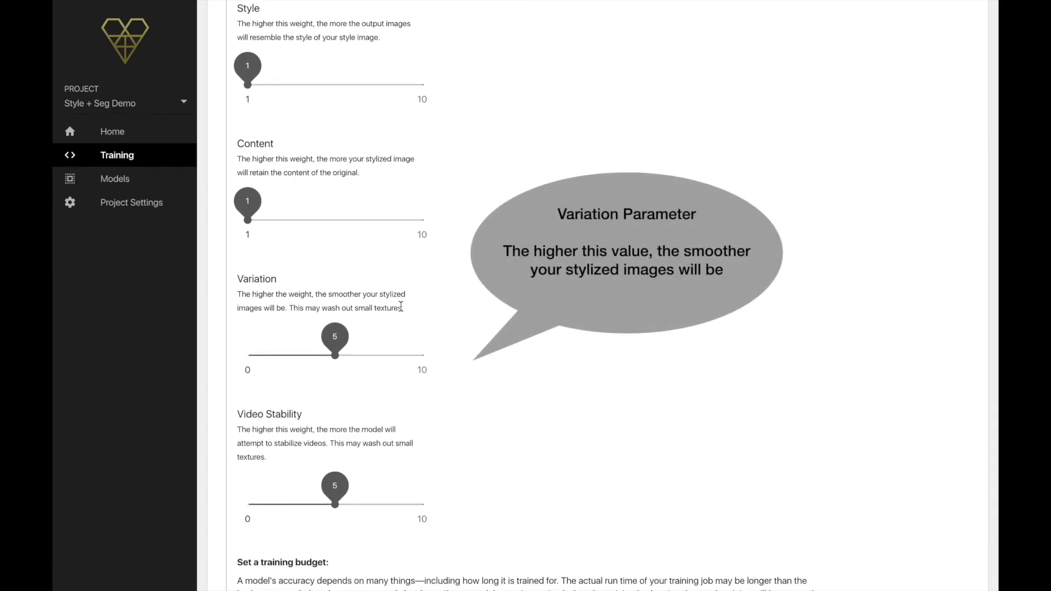
pyautogui.moveTo(408, 307); pyautogui.dragTo(237, 278)
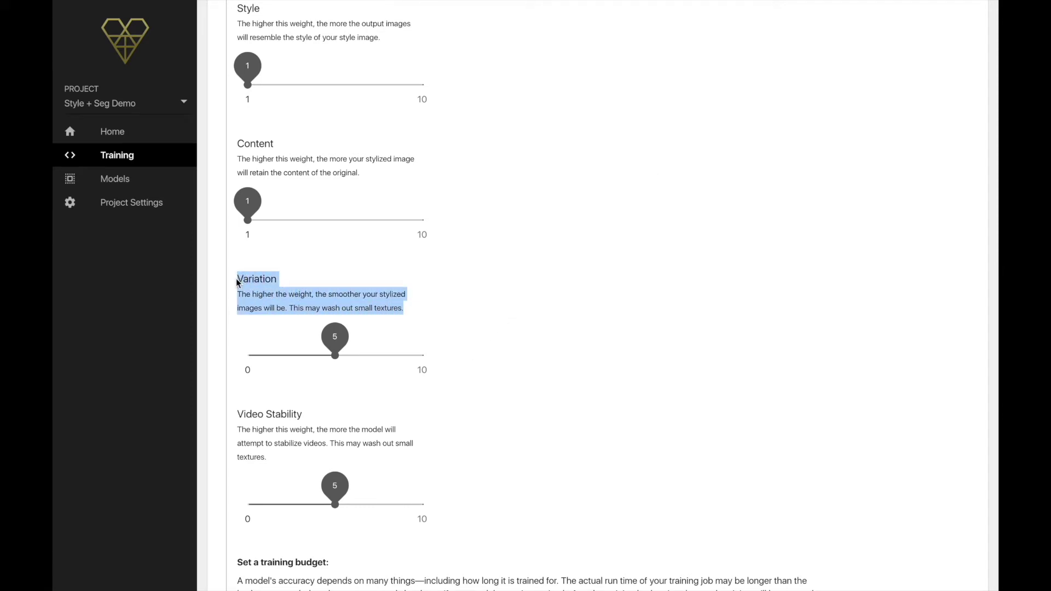
pyautogui.click(269, 302)
pyautogui.scroll(-2, 412, 313)
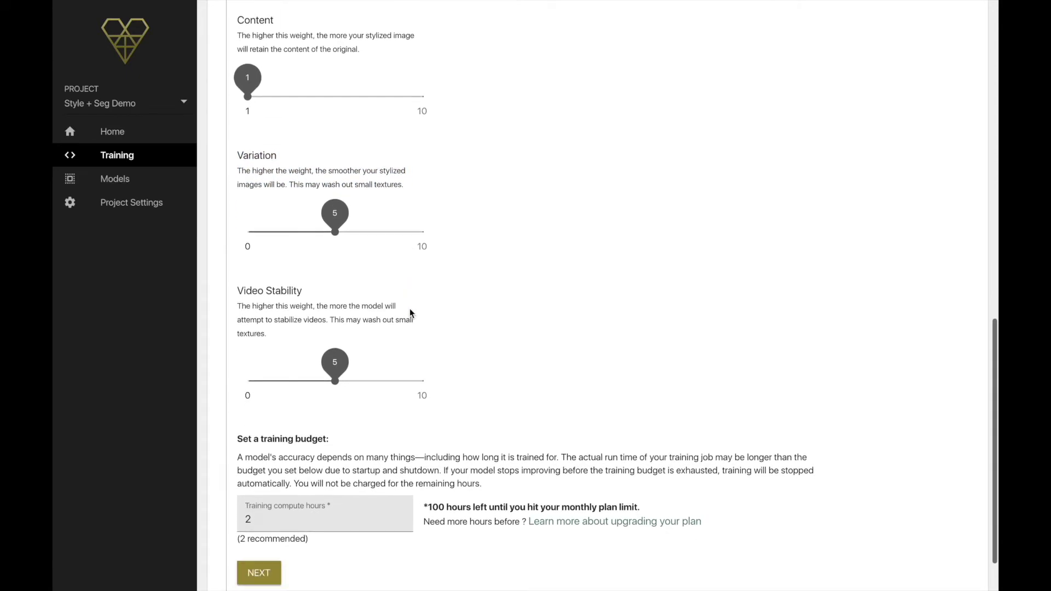
pyautogui.moveTo(283, 335); pyautogui.dragTo(233, 291)
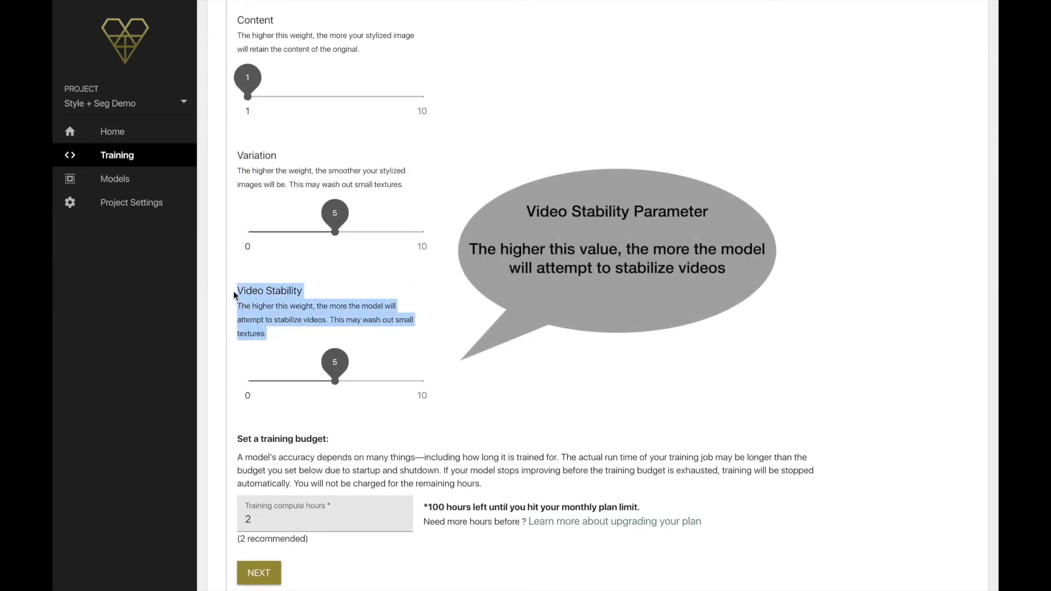
pyautogui.click(340, 295)
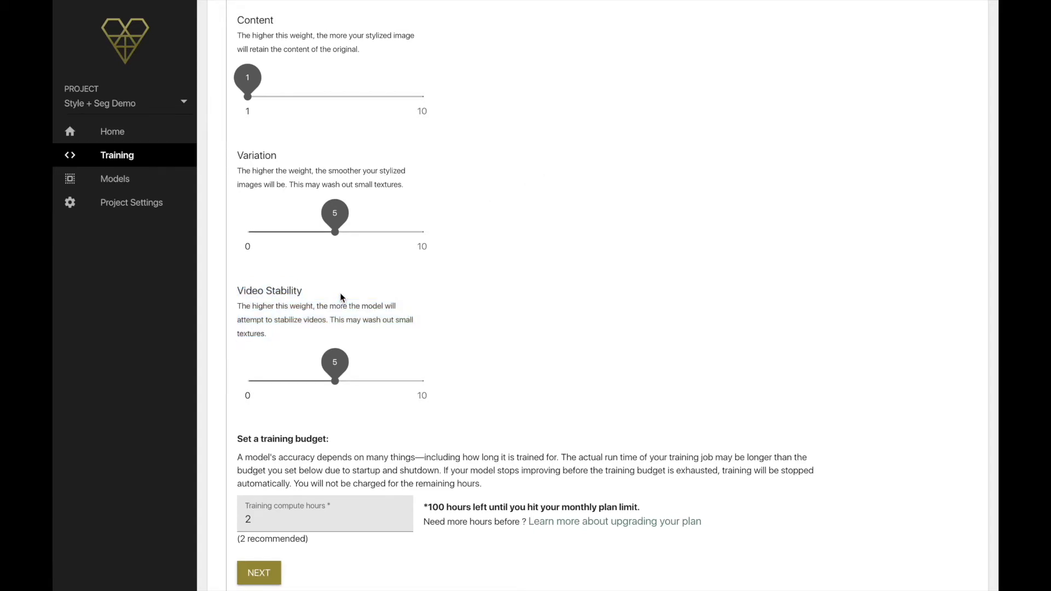
pyautogui.scroll(2, 340, 295)
pyautogui.scroll(5, 340, 295)
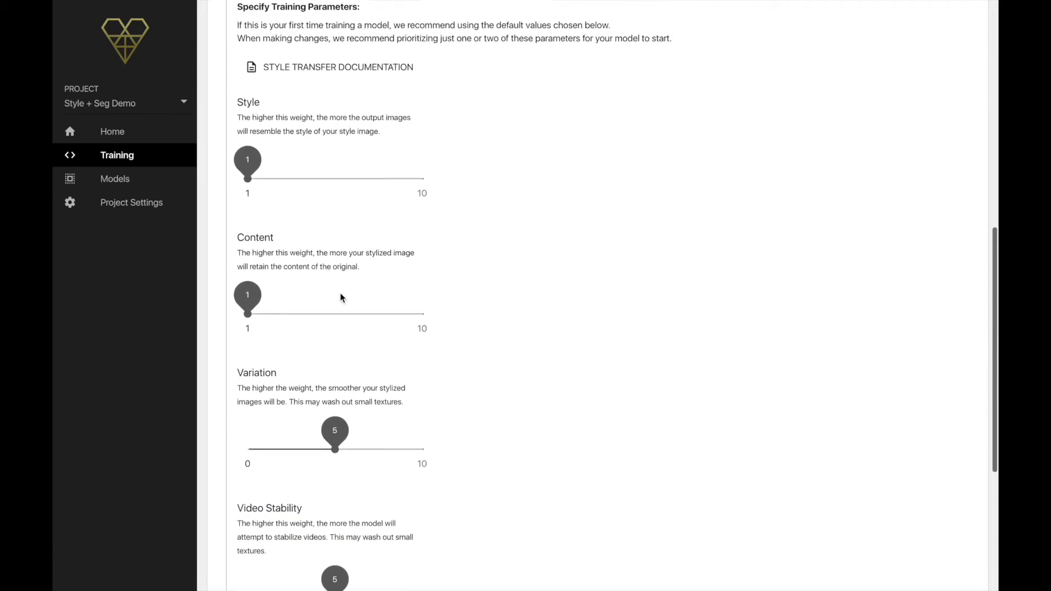
# Set the Style weight slider to 2 and the Content weight slider to 4.
pyautogui.moveTo(248, 264); pyautogui.dragTo(267, 264)
pyautogui.moveTo(247, 380); pyautogui.dragTo(305, 383)
pyautogui.scroll(-1, 366, 374)
pyautogui.scroll(-3, 366, 374)
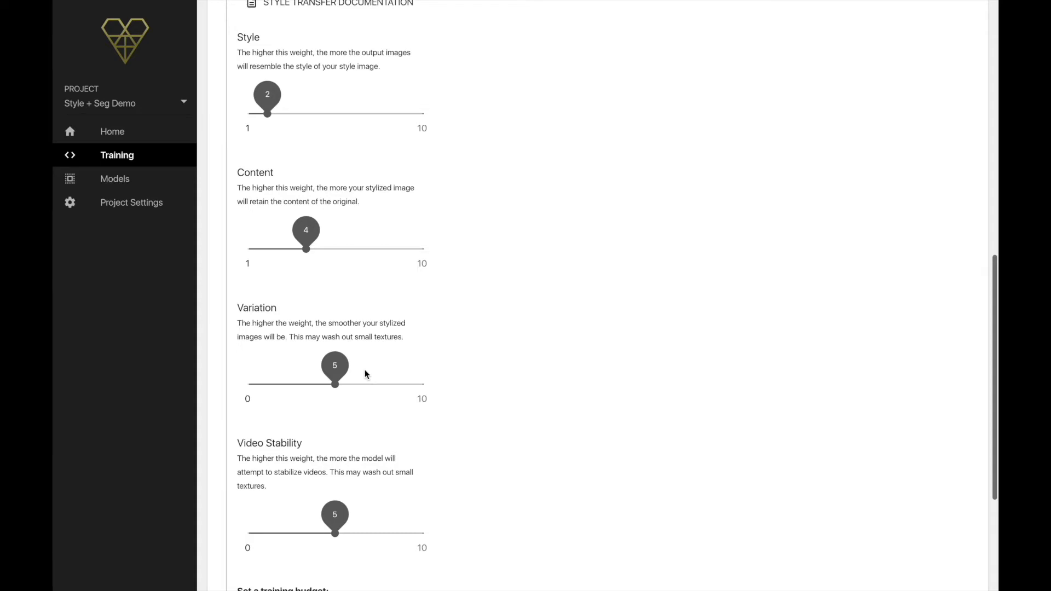
# Keep 2 training compute hours and proceed to the Confirm training job summary.
pyautogui.scroll(-4, 365, 369)
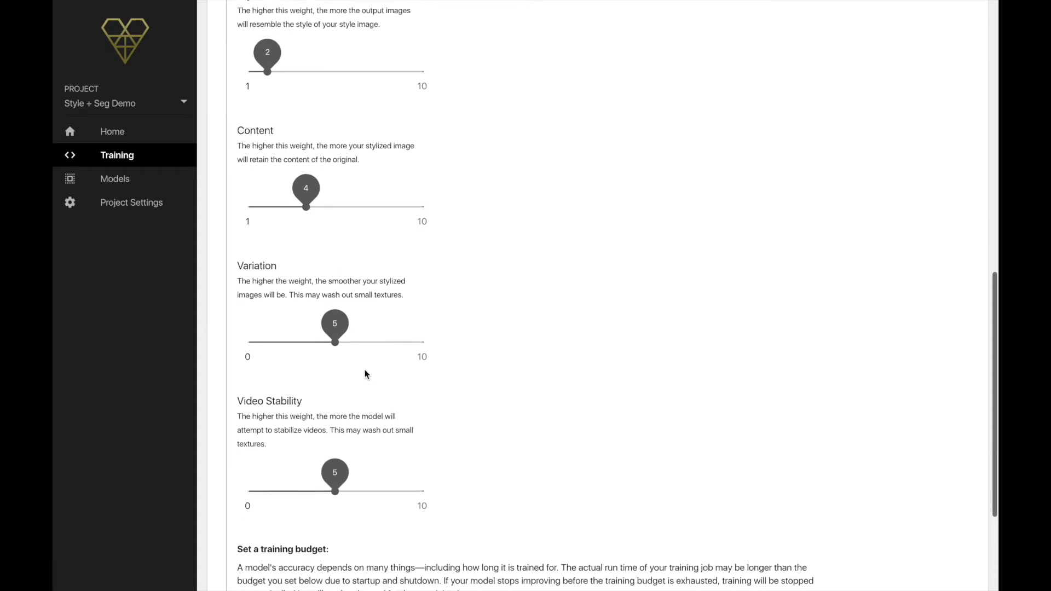
pyautogui.scroll(-1, 381, 470)
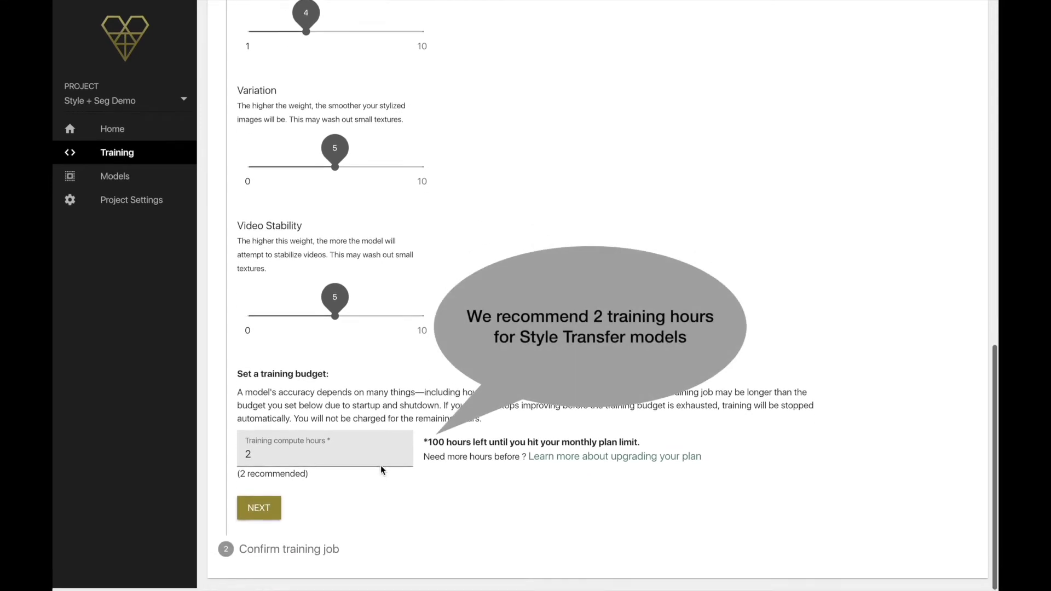
pyautogui.click(259, 514)
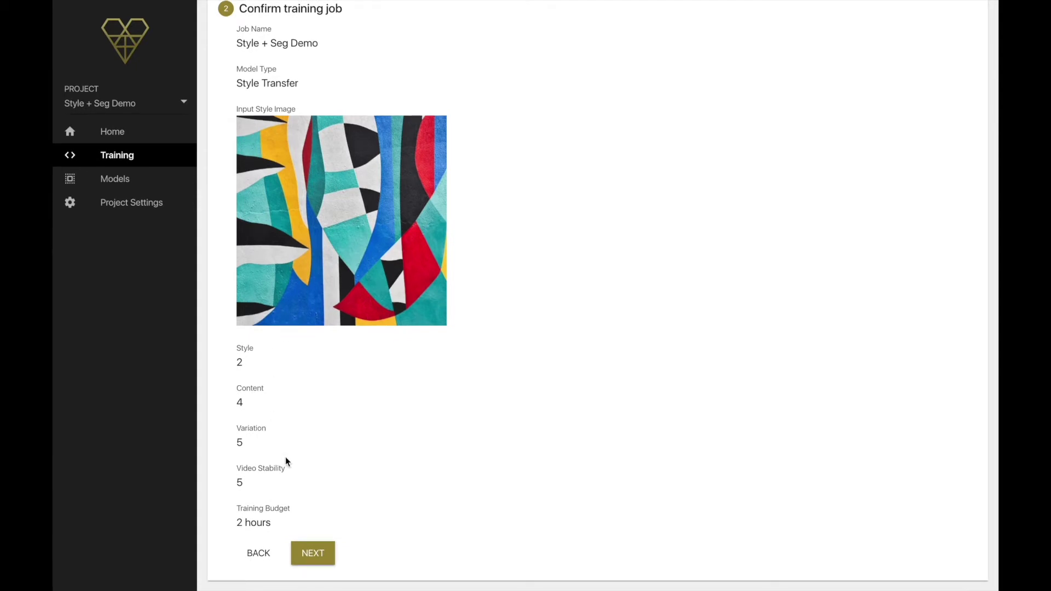
# Submit the Style 2, Content 4 training job and review its Job Details.
pyautogui.click(314, 554)
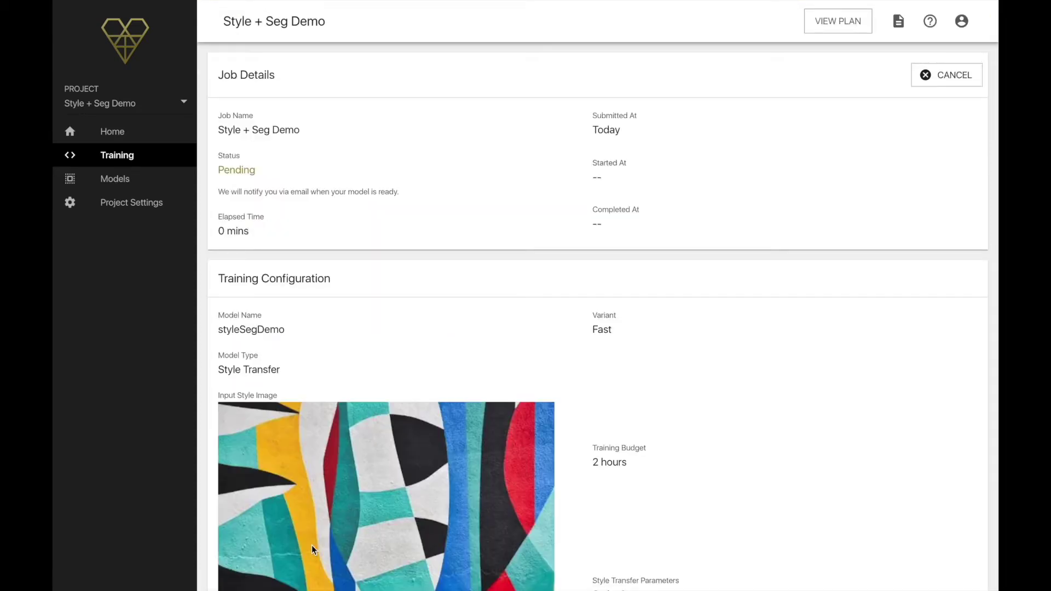
pyautogui.scroll(-3, 311, 545)
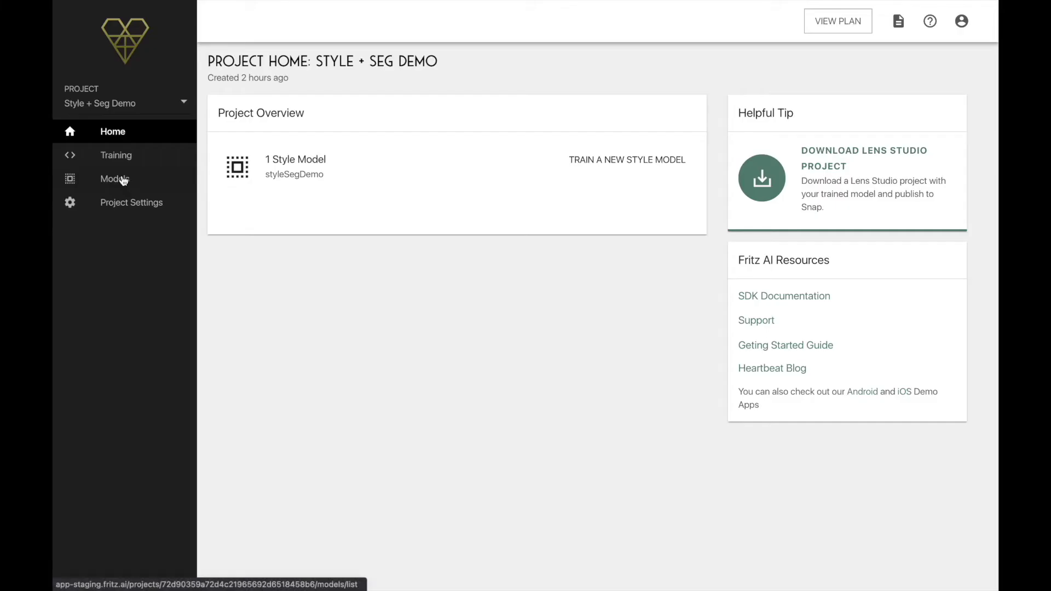
# Download only the styleSegDemo model file, StyleSegDemo.onnx, from the Models page.
pyautogui.click(116, 179)
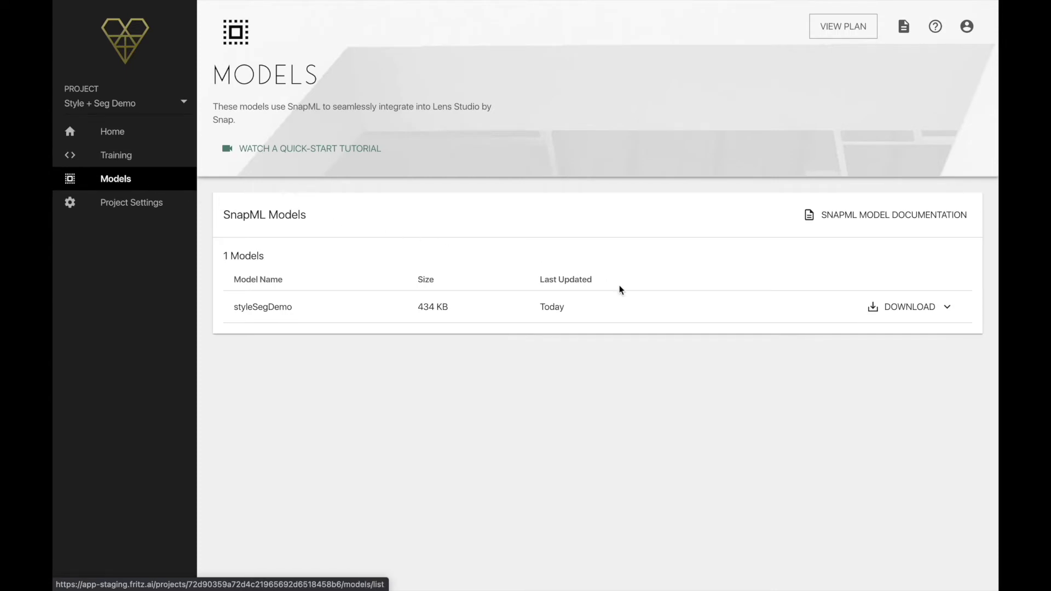
pyautogui.click(926, 308)
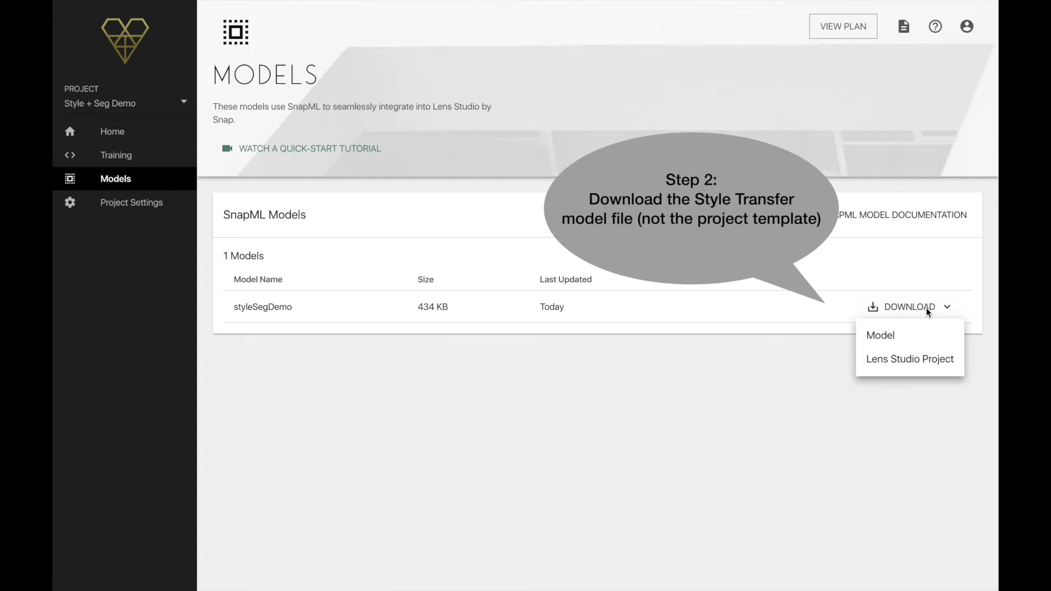
pyautogui.click(896, 336)
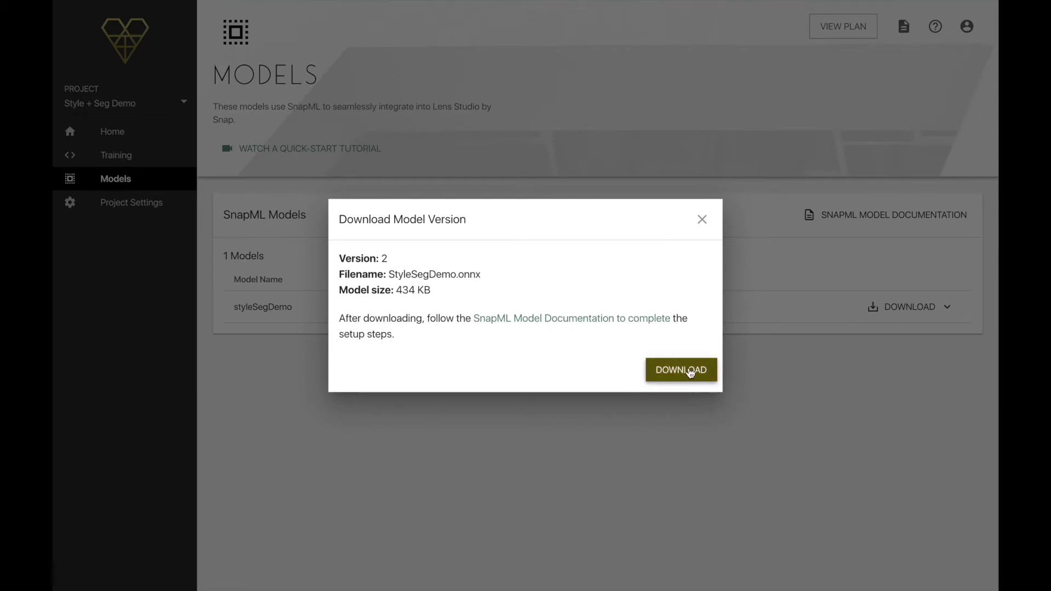
pyautogui.click(680, 372)
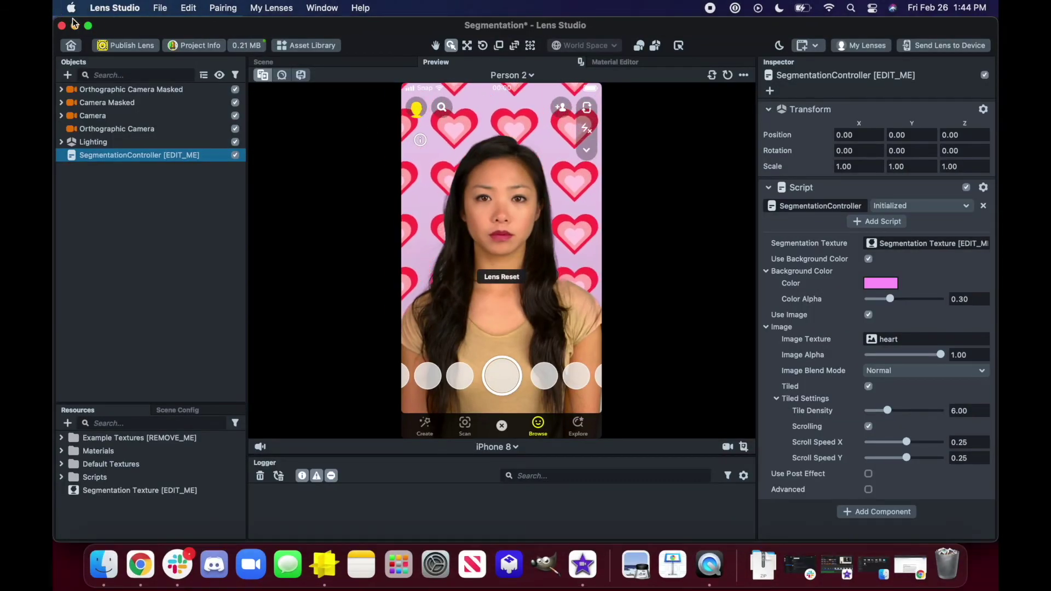
# Switch the Lens Studio Segmentation project window to full screen.
pyautogui.click(88, 26)
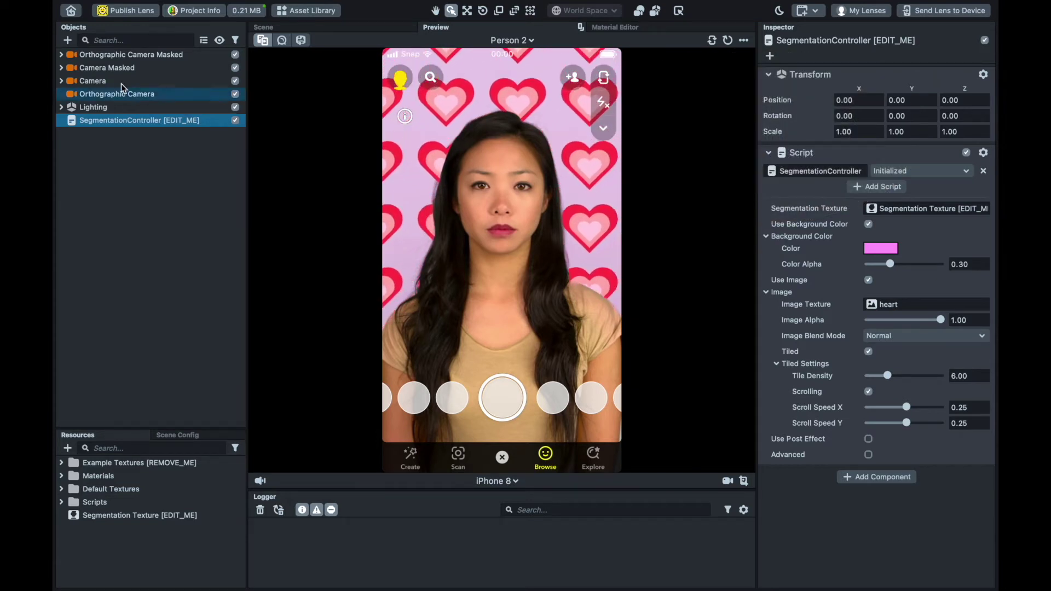
# Add an ML Component under the Camera and import BoomerangsAndBlades (2).onnx from Downloads as its model.
pyautogui.click(68, 40)
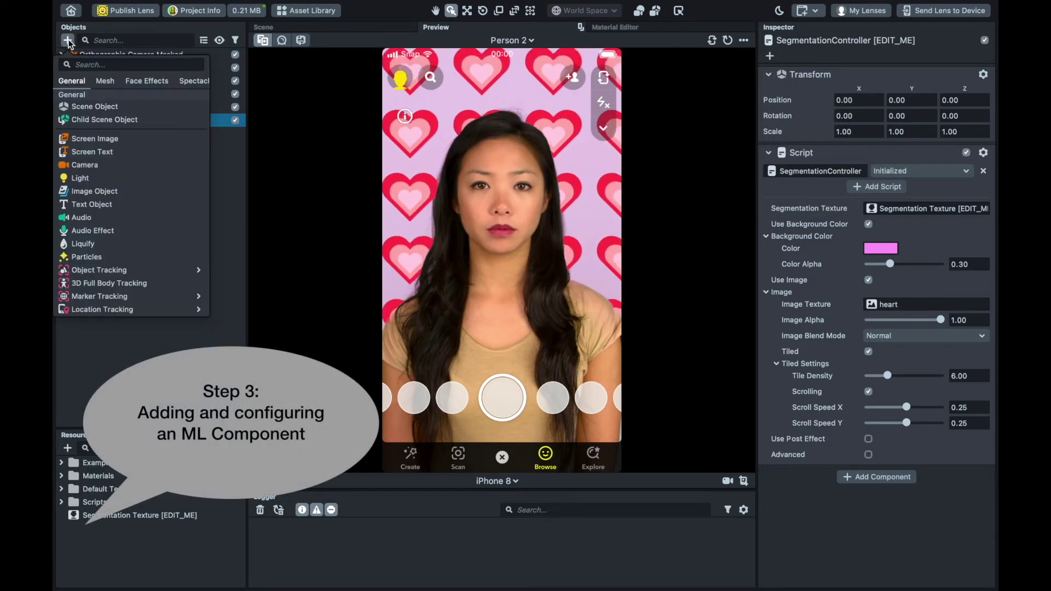
pyautogui.write('ml')
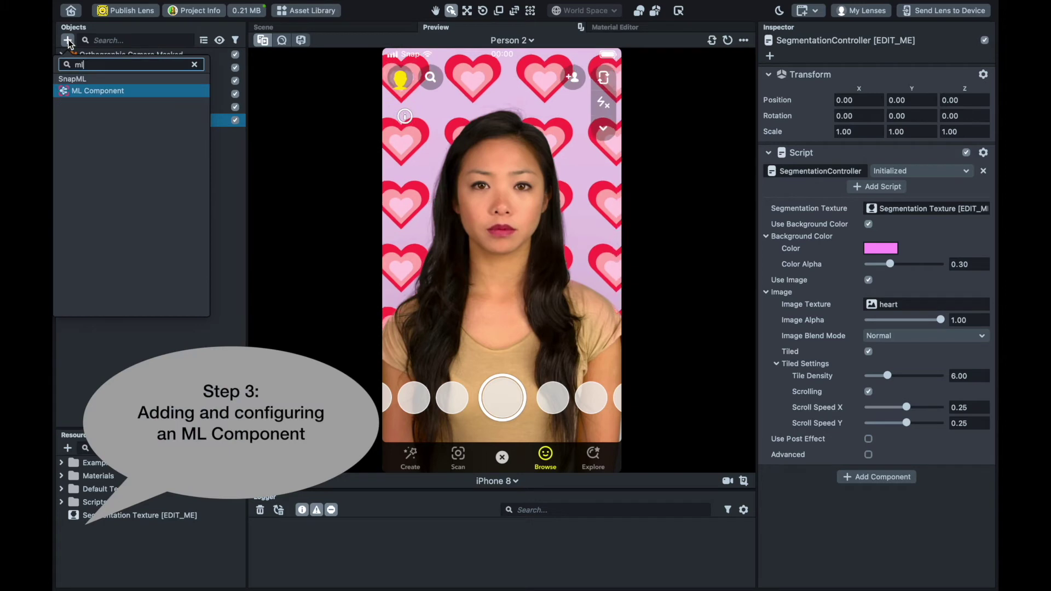
pyautogui.click(83, 91)
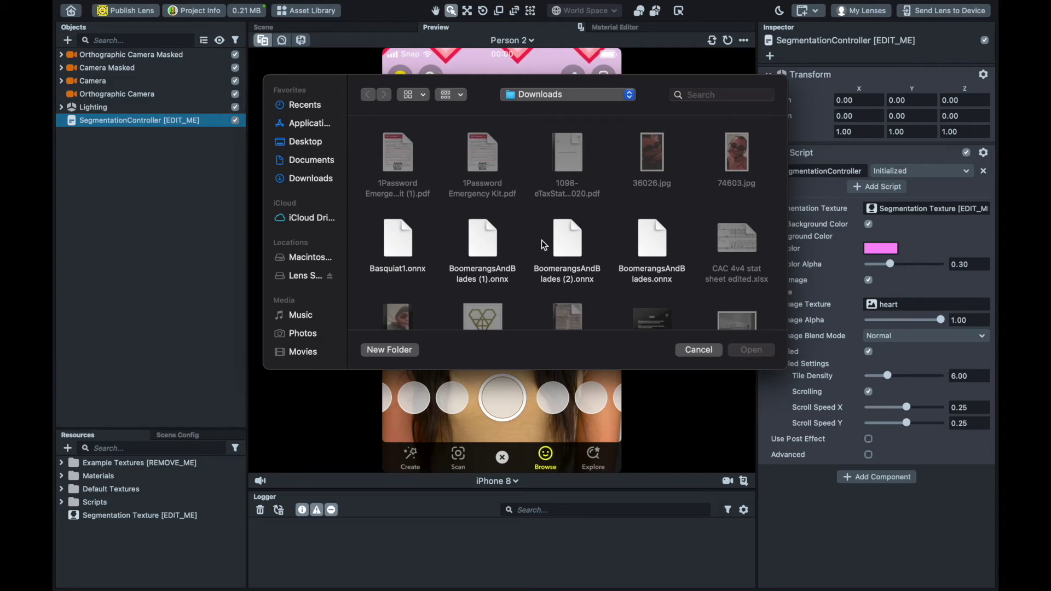
pyautogui.click(569, 243)
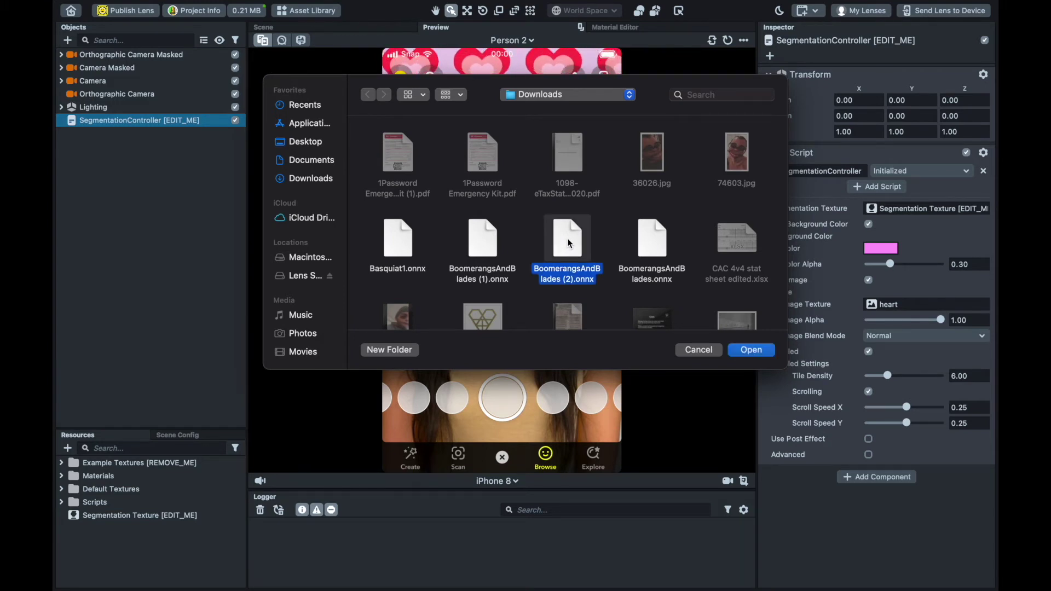
pyautogui.click(763, 354)
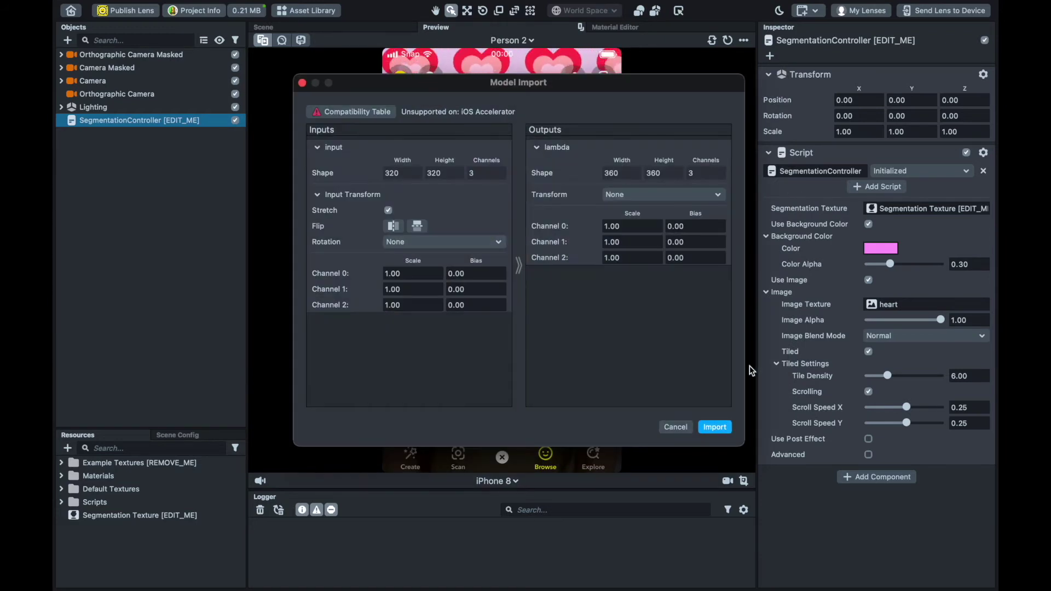
pyautogui.click(716, 426)
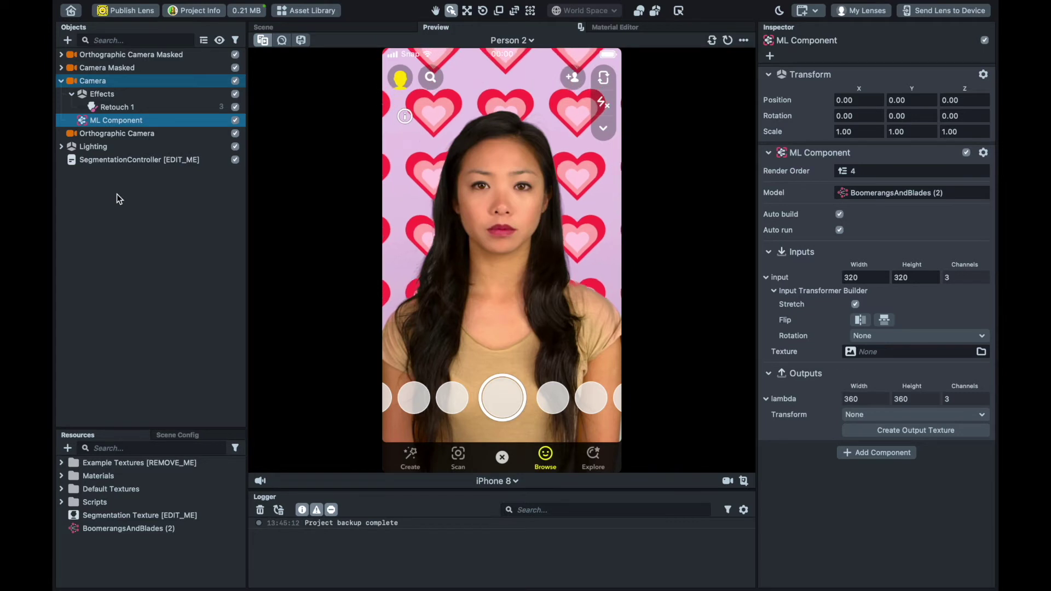
# Set the ML Component's input texture to Device Camera Texture and create a lambda Proxy Texture output.
pyautogui.doubleClick(109, 120)
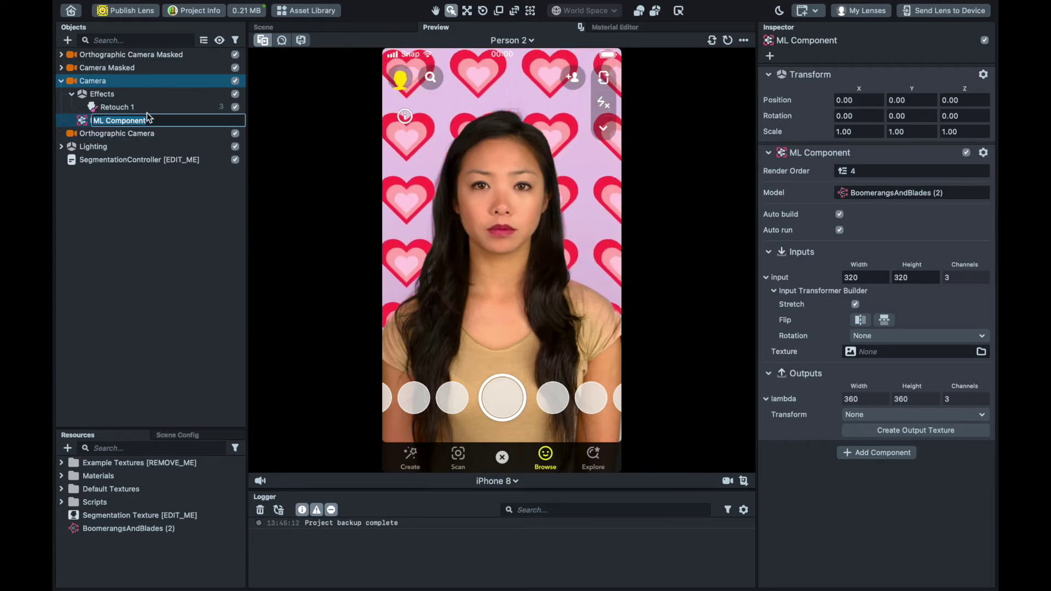
pyautogui.click(870, 353)
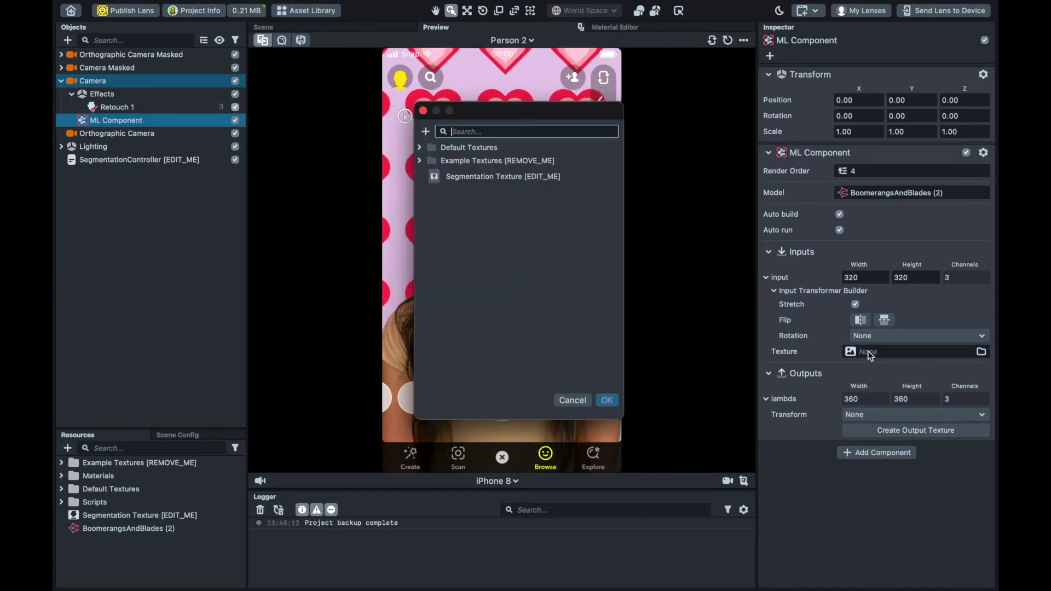
pyautogui.click(419, 148)
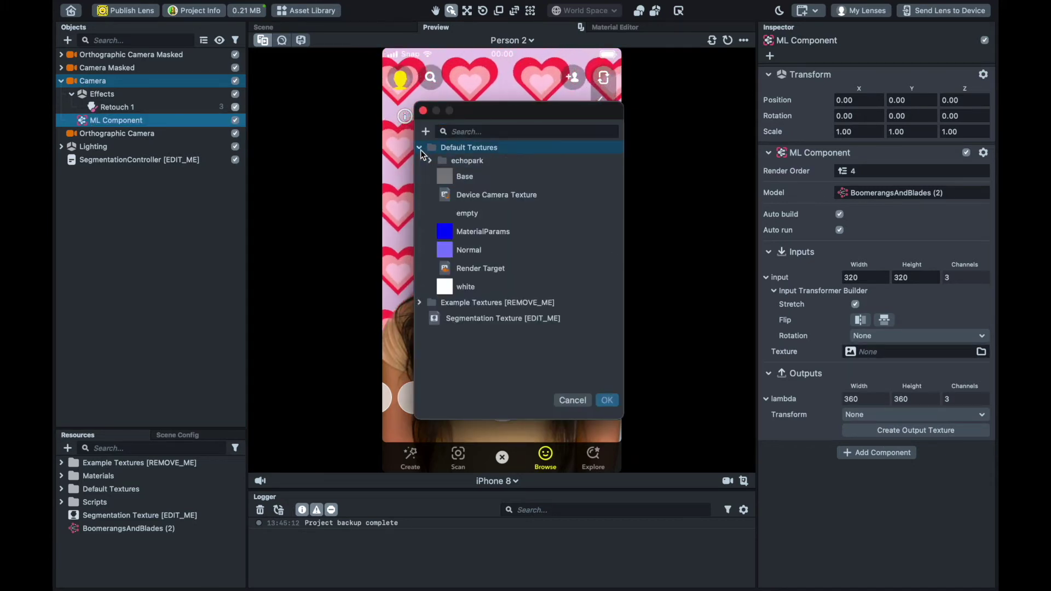
pyautogui.click(470, 200)
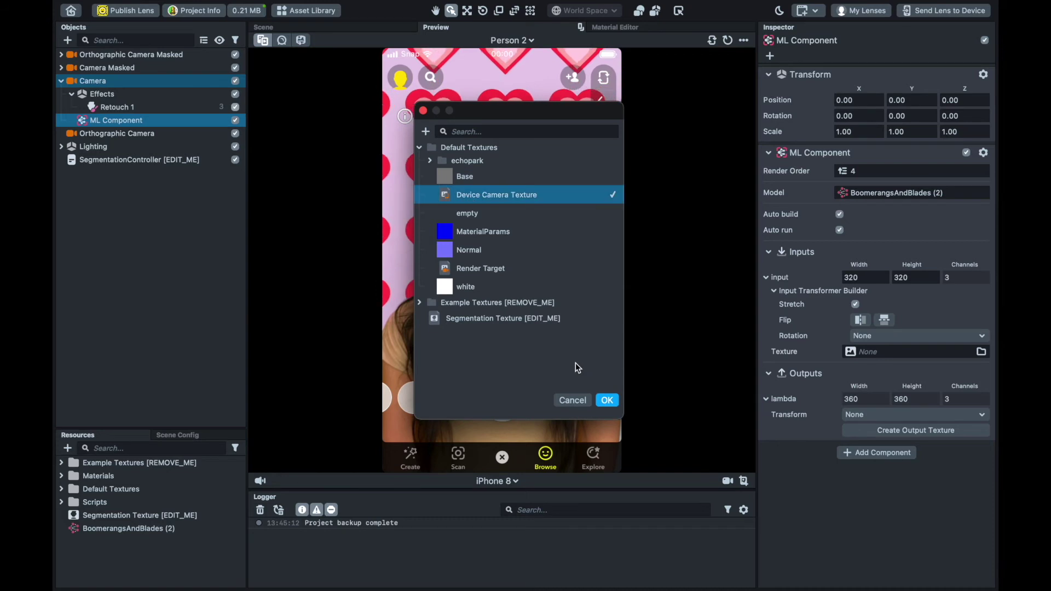
pyautogui.click(607, 400)
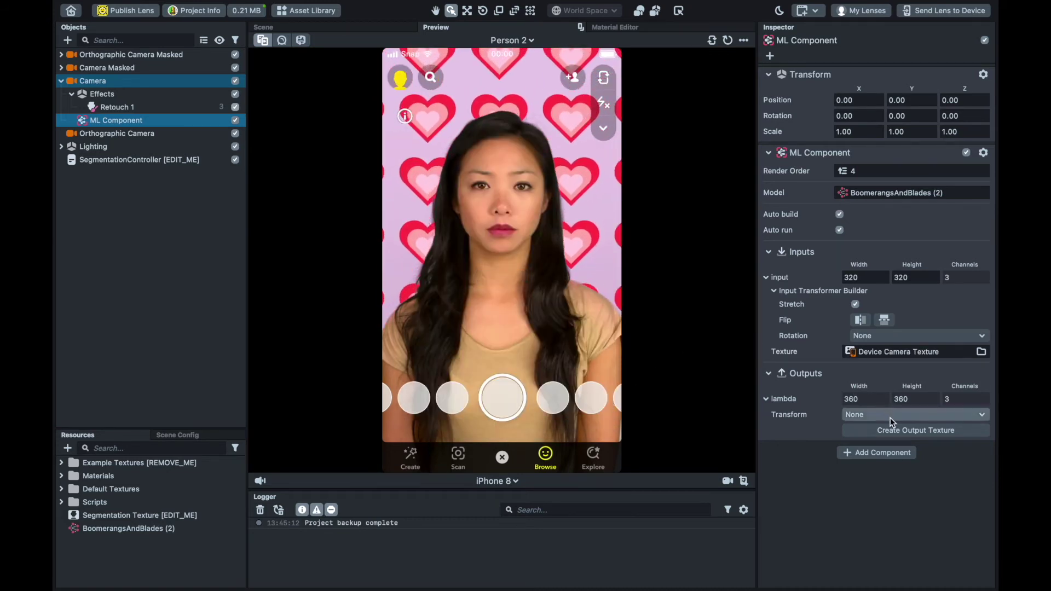
pyautogui.click(901, 433)
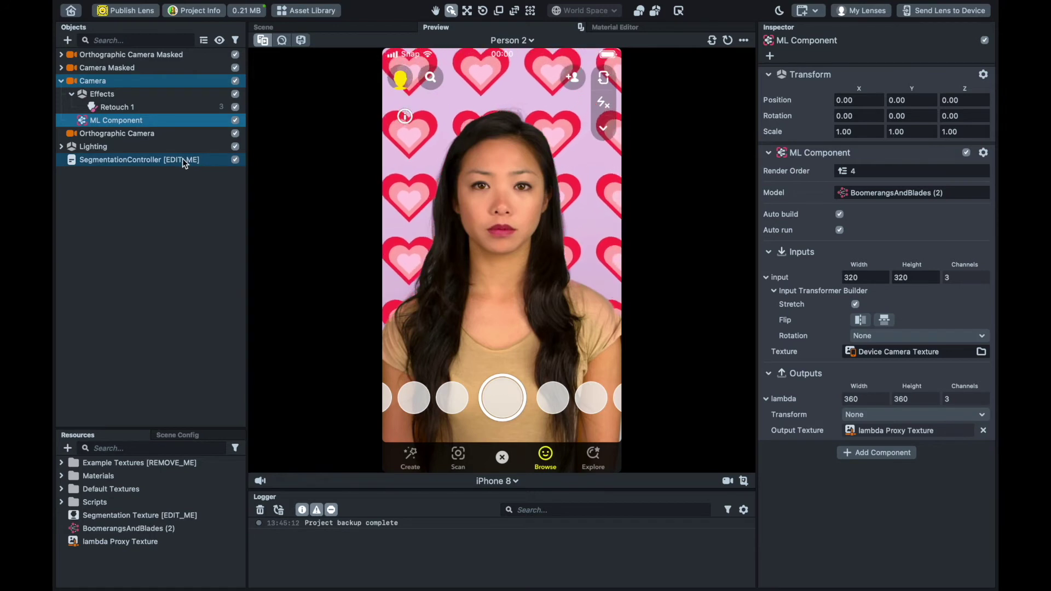
# Set the SegmentationController's Image Texture to Default Textures > Device Camera Texture.
pyautogui.click(183, 160)
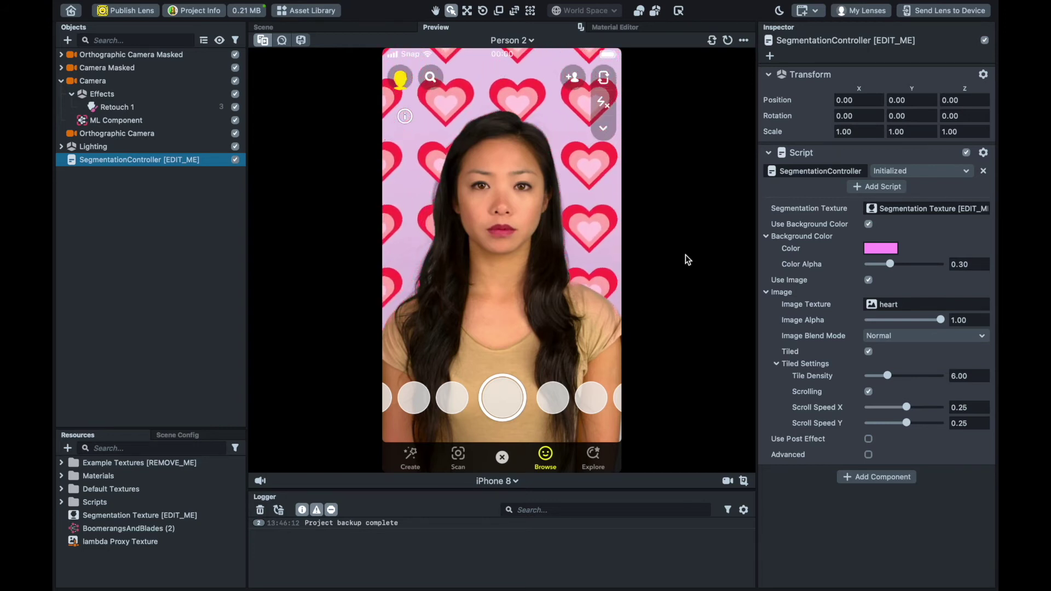
pyautogui.click(906, 304)
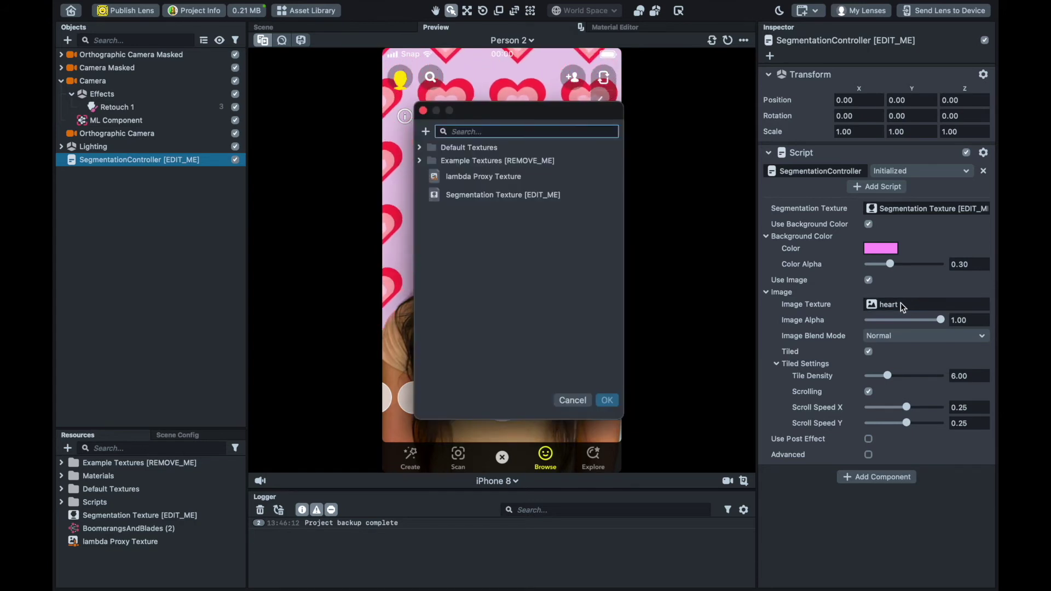
pyautogui.click(419, 148)
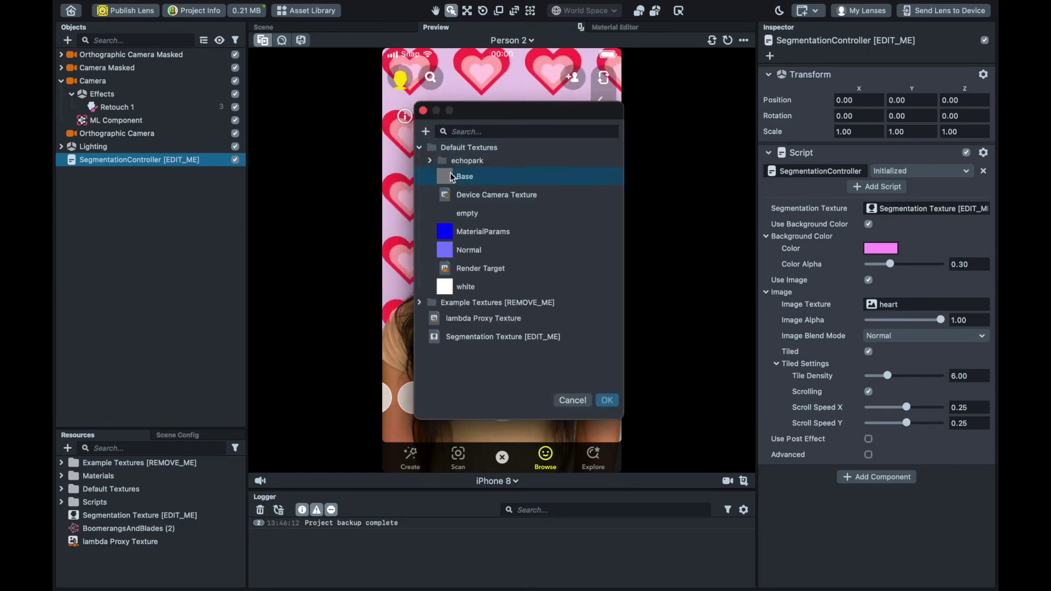
pyautogui.click(475, 196)
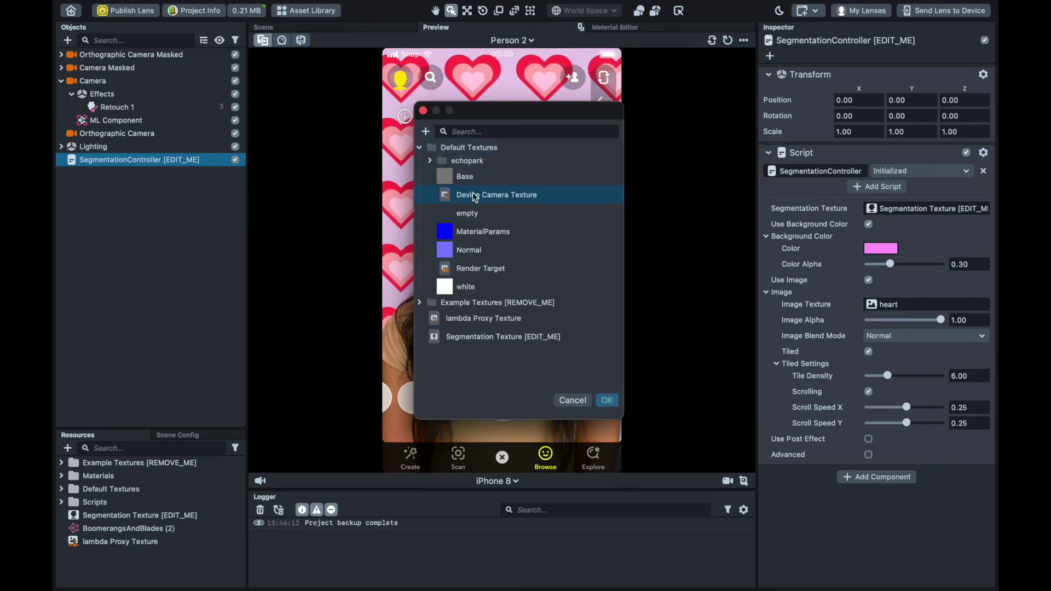
pyautogui.click(606, 401)
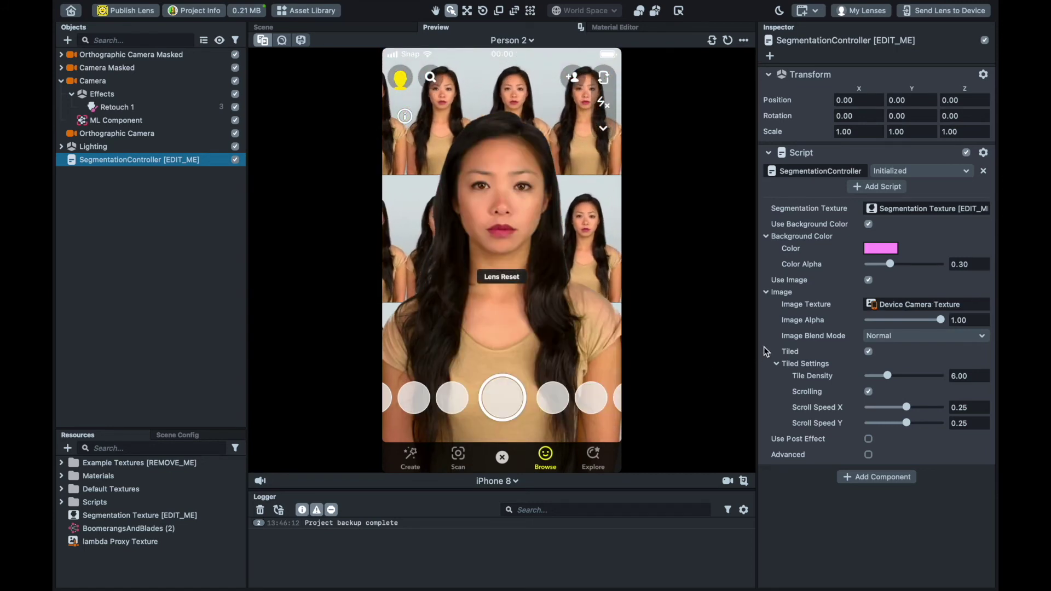
# Turn off Use Background Color and Tiled in the SegmentationController script.
pyautogui.click(868, 224)
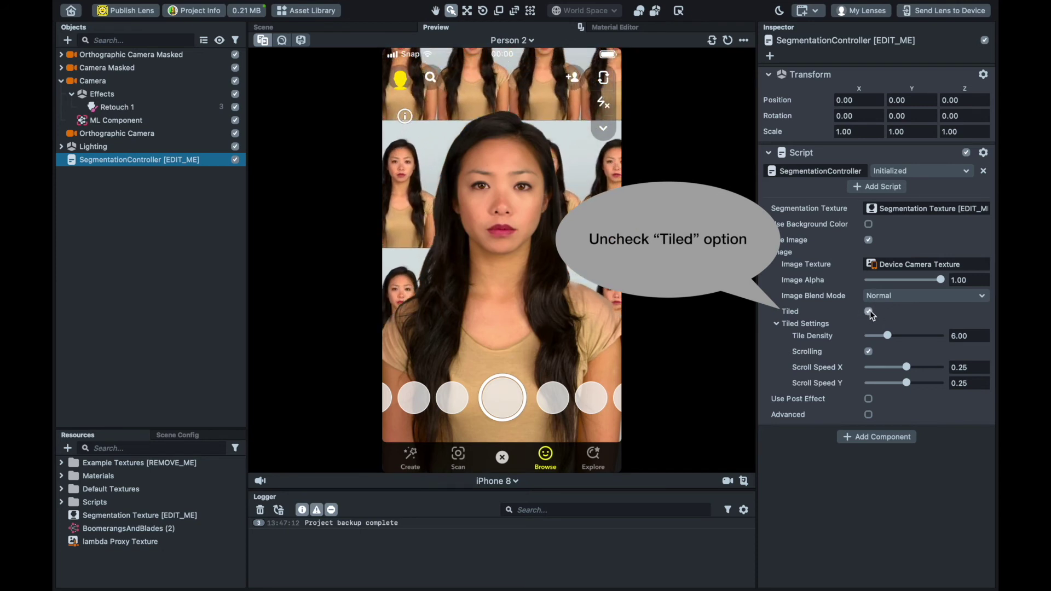
pyautogui.click(869, 311)
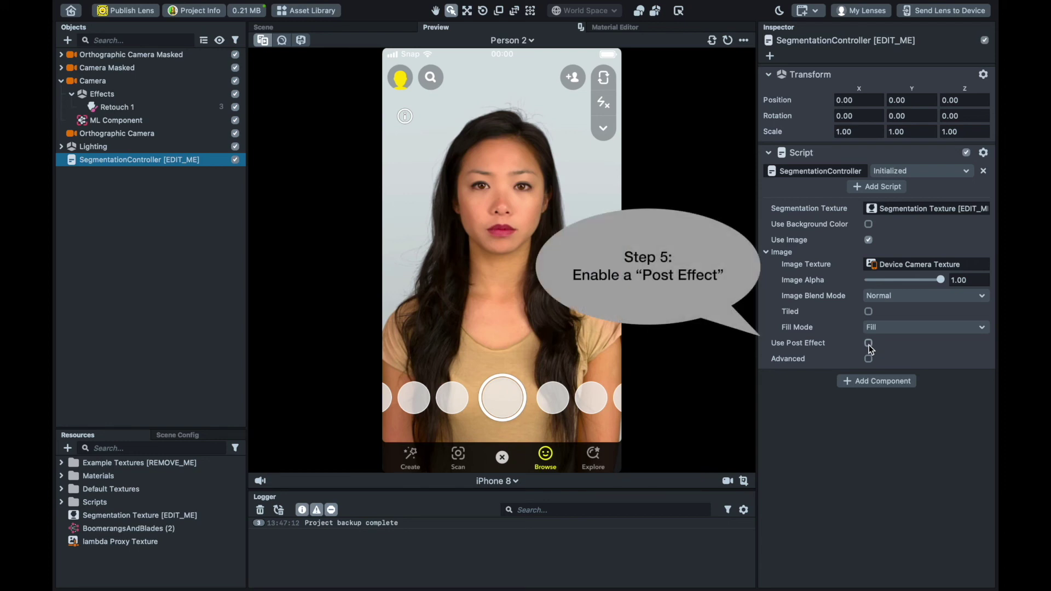
# Enable Use Post Effect, set its texture to lambda Proxy Texture, and lower Post Effect Alpha.
pyautogui.click(868, 344)
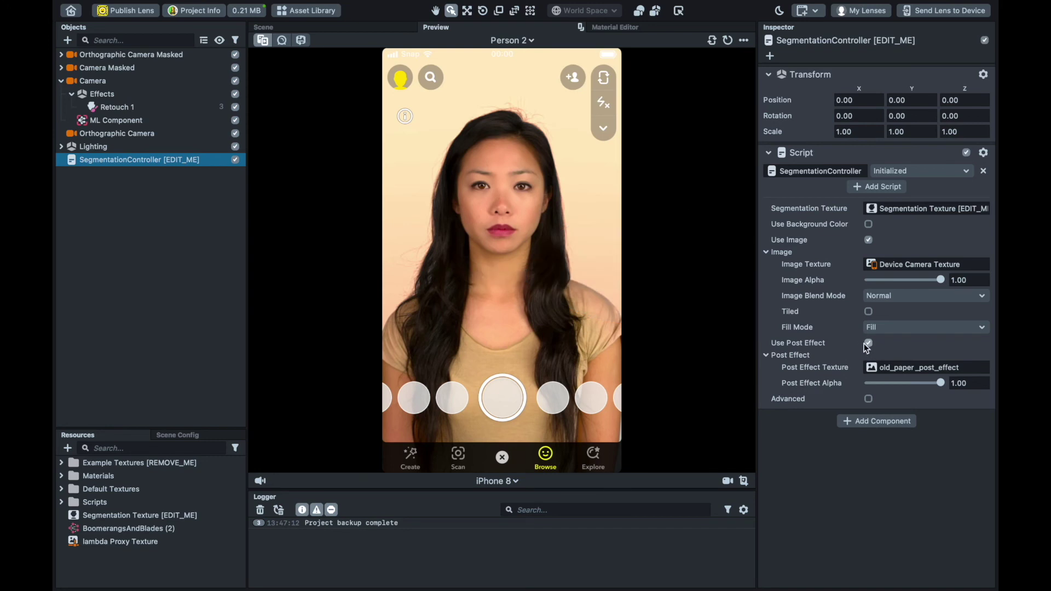
pyautogui.click(900, 371)
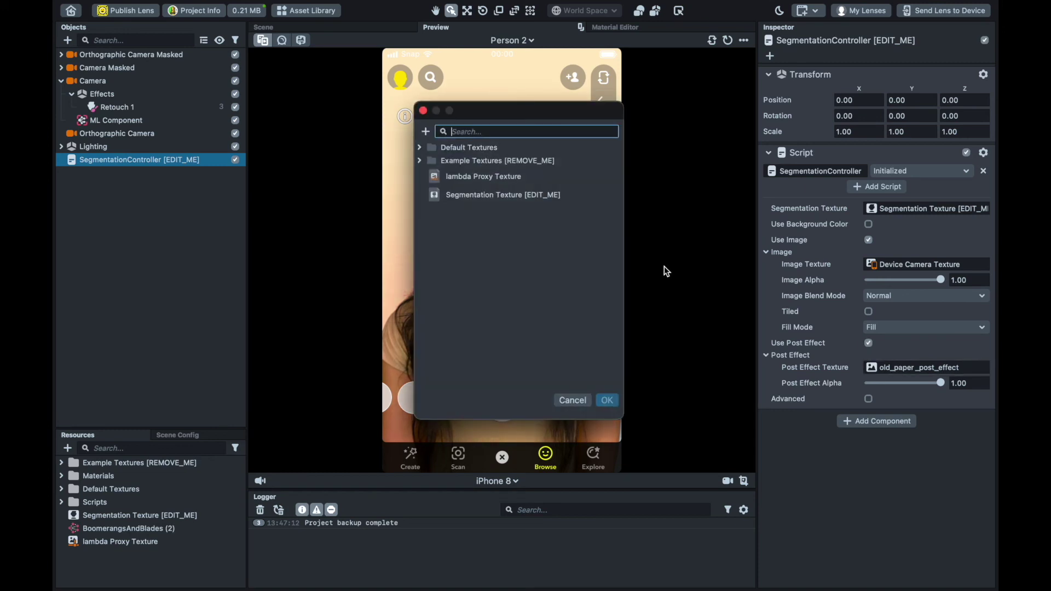
pyautogui.click(504, 177)
pyautogui.click(504, 178)
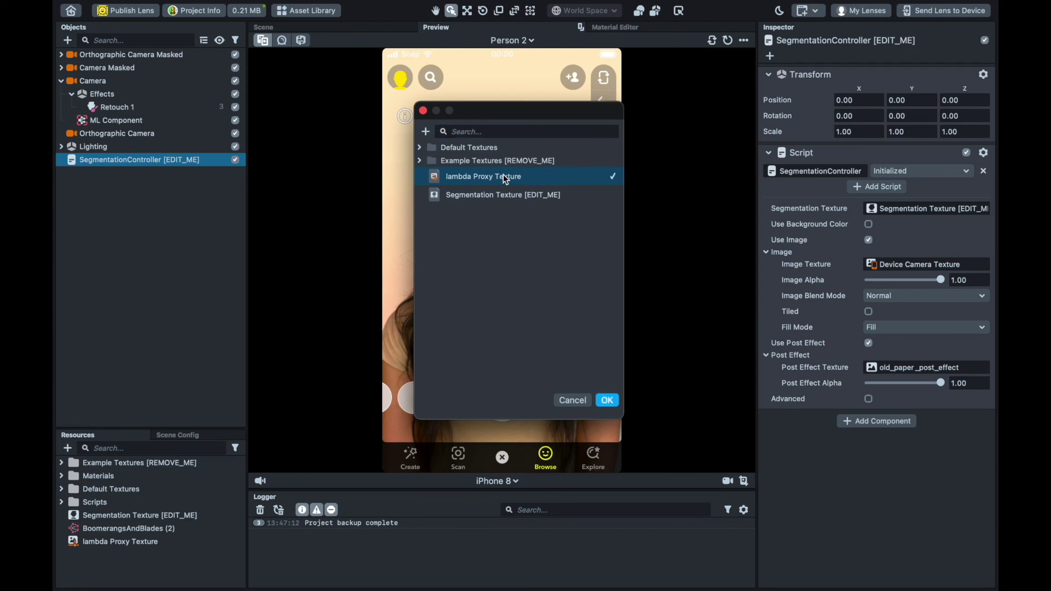
pyautogui.click(608, 401)
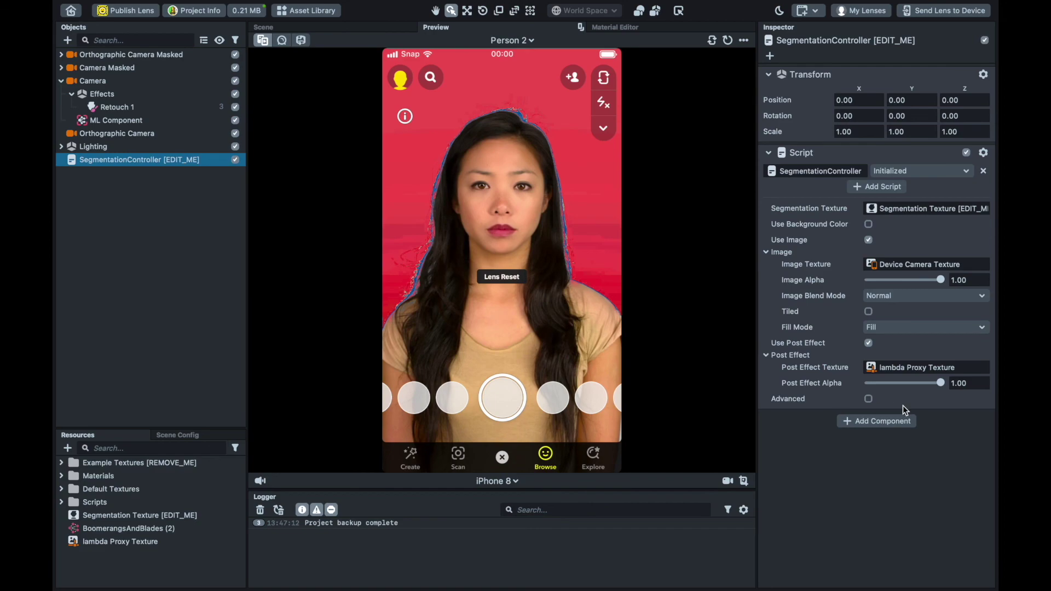
pyautogui.moveTo(940, 383)
pyautogui.mouseDown()
pyautogui.moveTo(895, 383)
pyautogui.moveTo(925, 383)
pyautogui.mouseUp()
# Raise the Post Effect Alpha slider back up to 0.97.
pyautogui.moveTo(925, 383); pyautogui.dragTo(940, 383)
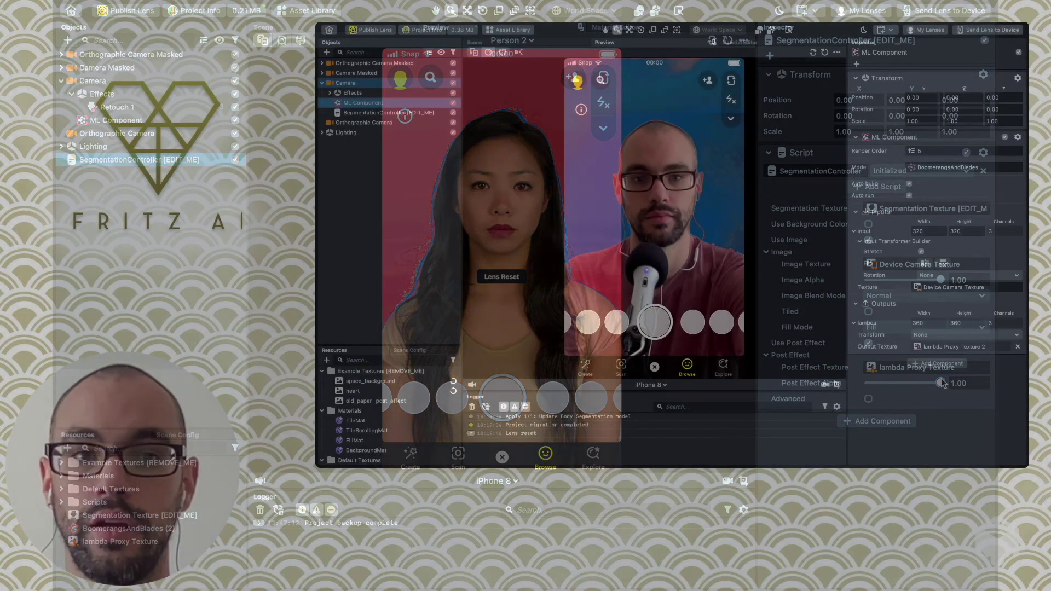